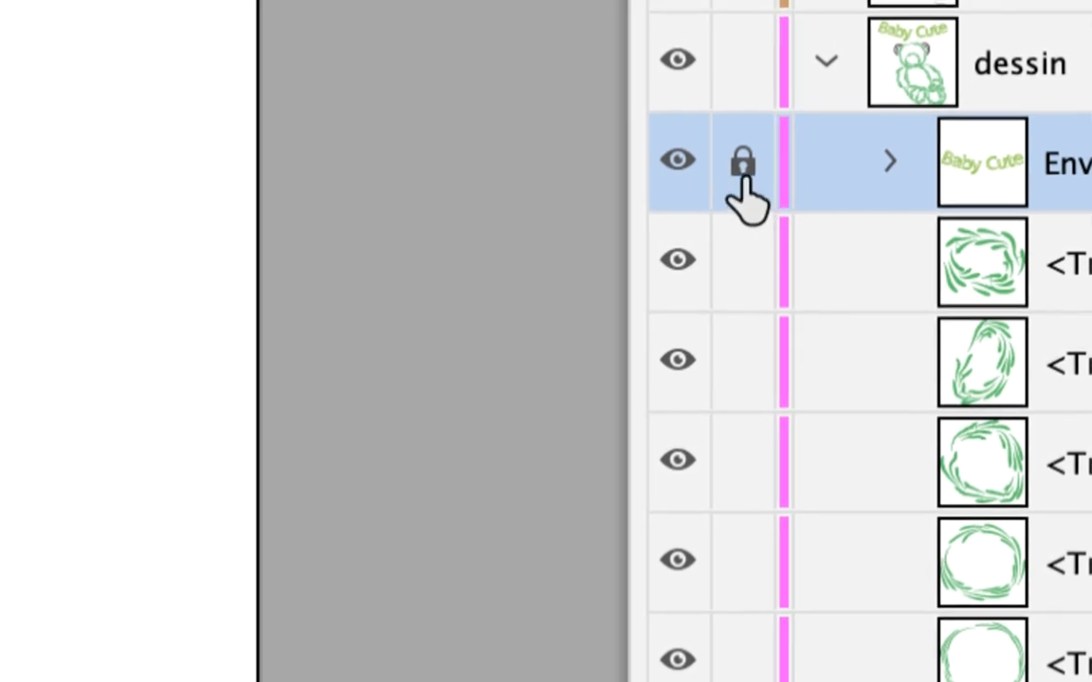
# Step: Unlock the "Baby Cute" envelope object in the dessin layer and select it
pyautogui.click(724, 147)
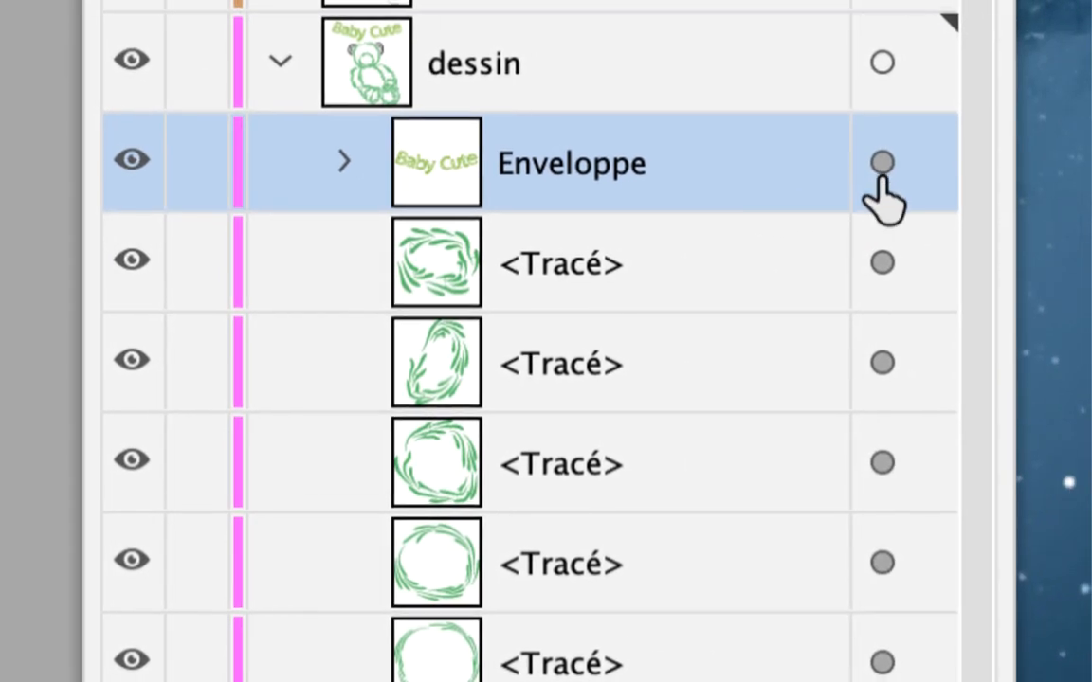
pyautogui.click(982, 159)
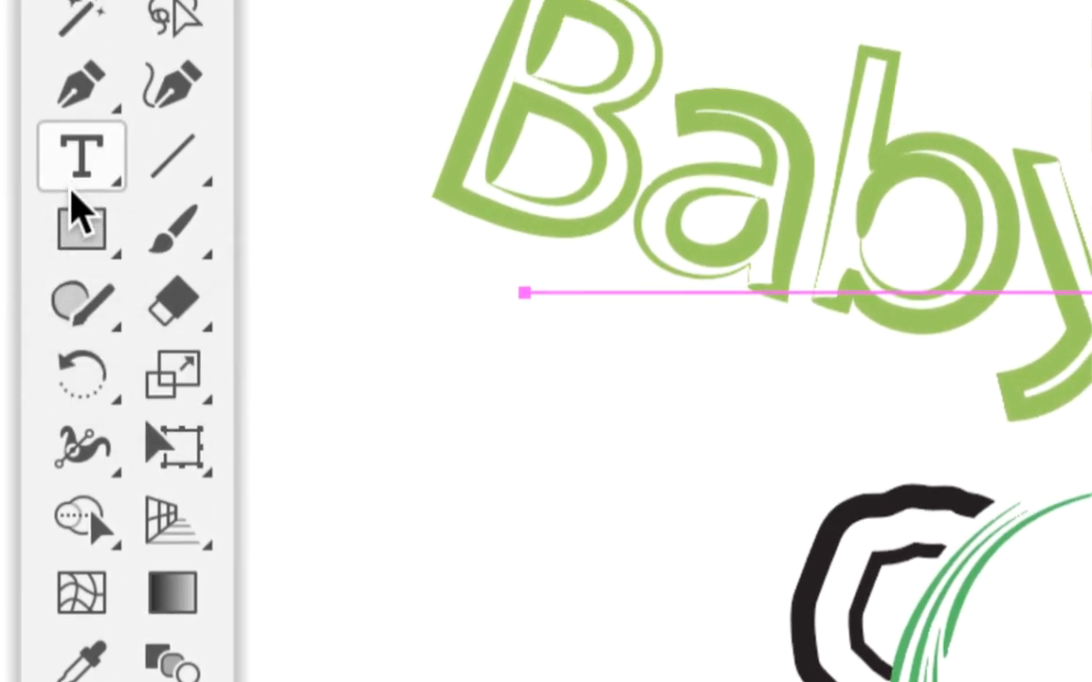
# Step: Select the whole "Baby Cute" text inside the envelope with the Type tool, using outline view to reach the letters, and return to preview
pyautogui.click(73, 187)
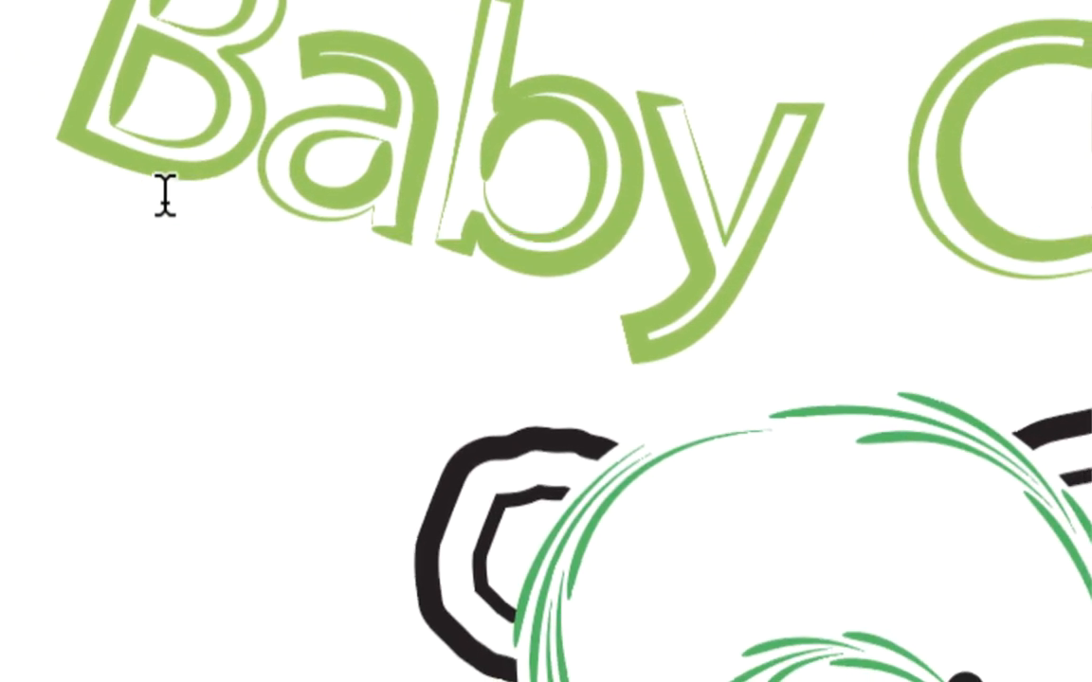
pyautogui.moveTo(164, 196); pyautogui.dragTo(1090, 195)
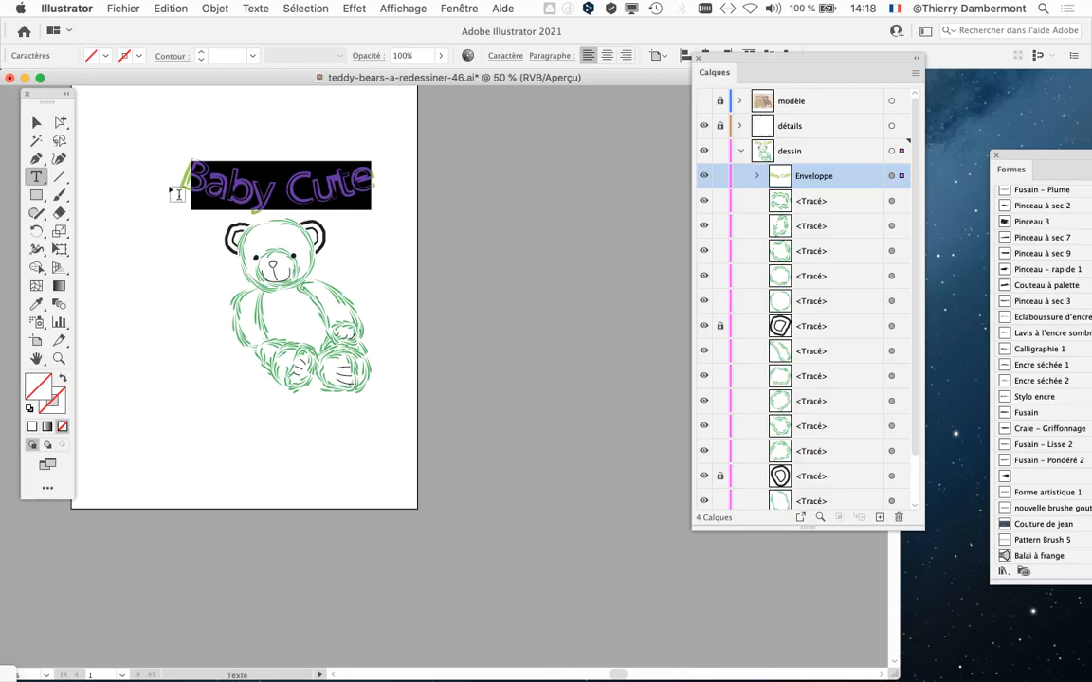
pyautogui.click(257, 174)
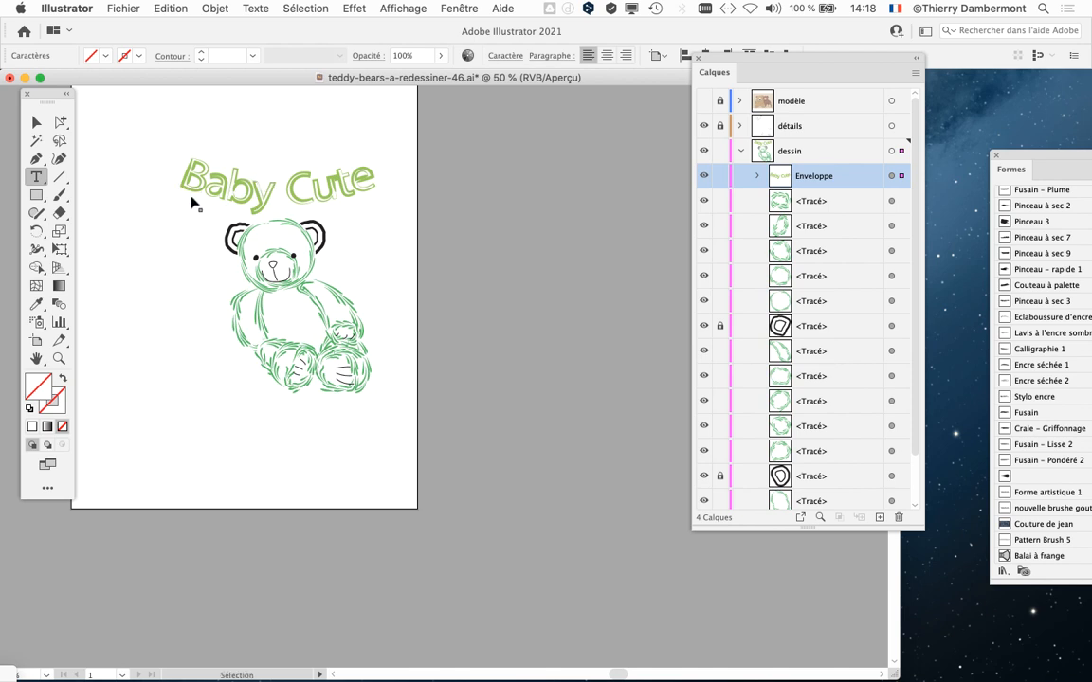
pyautogui.press('super+y')
pyautogui.press('super+1')
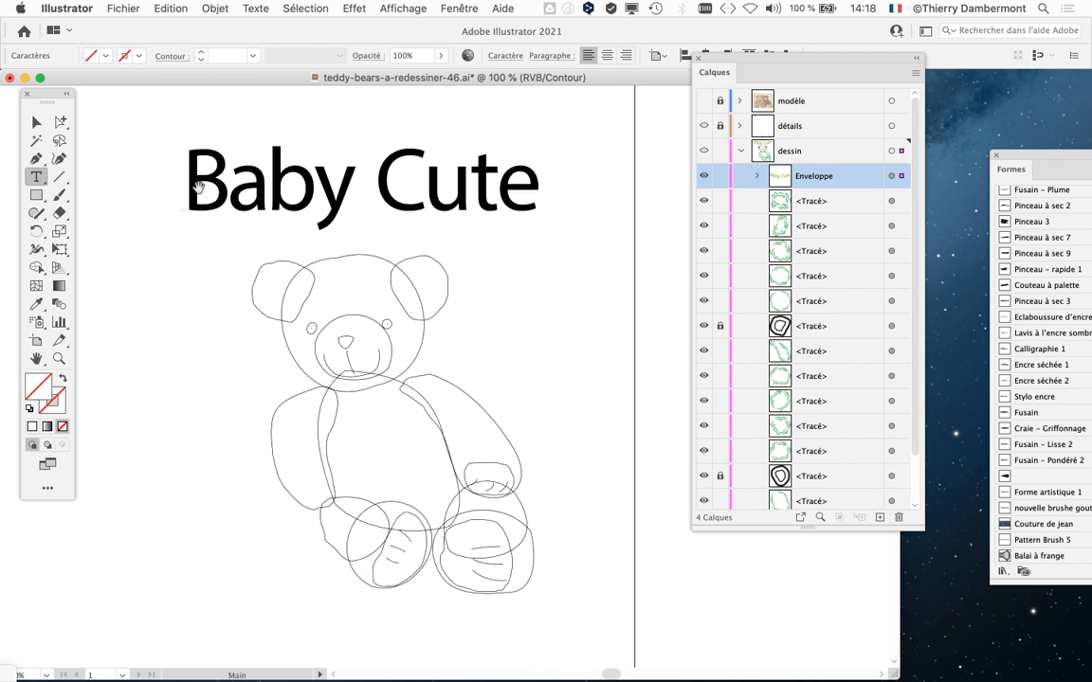
pyautogui.moveTo(187, 187); pyautogui.dragTo(543, 180)
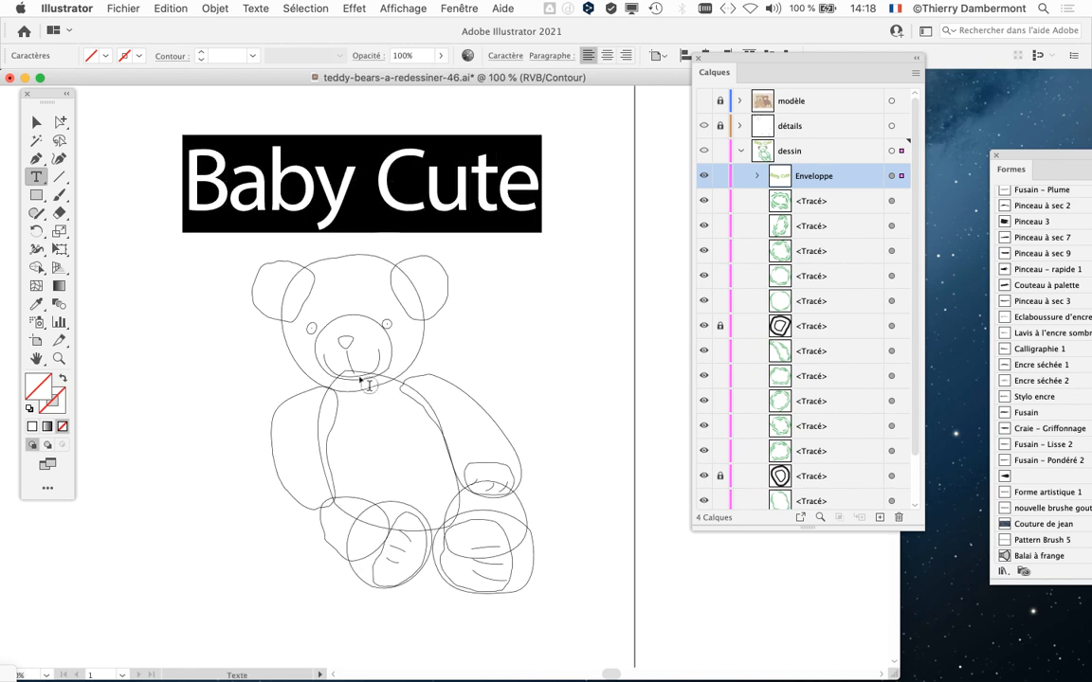
pyautogui.press('super+y')
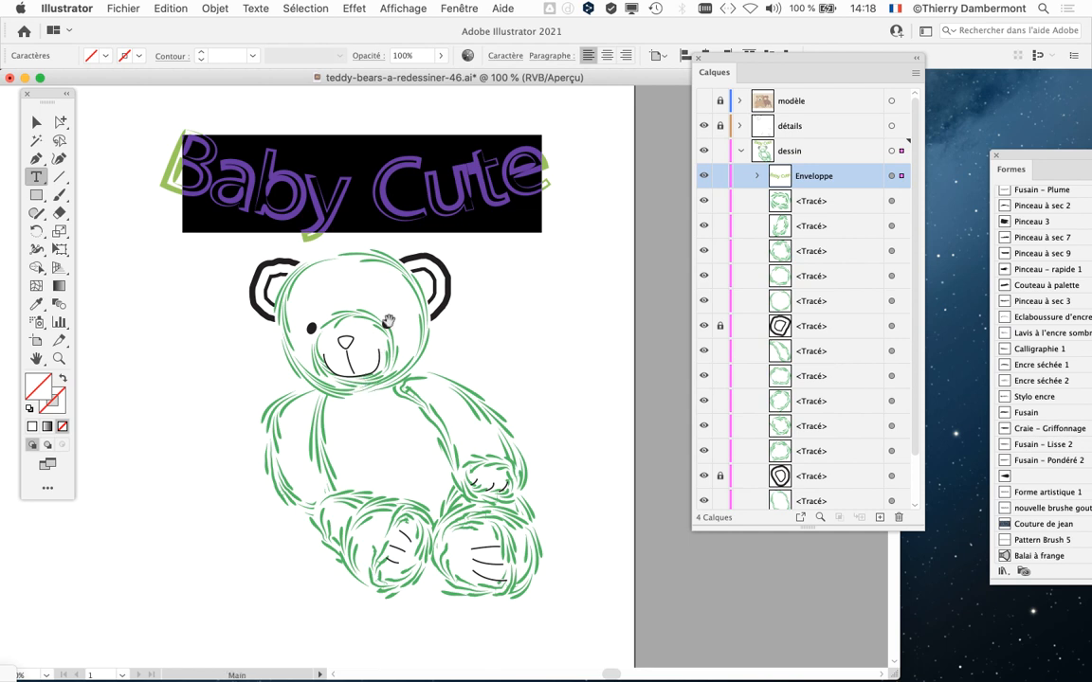
# Step: Undo the deletion of the lettering and leave text editing with the envelope selected as an object
pyautogui.keyDown('super'); pyautogui.click(334, 223); pyautogui.keyUp('super')
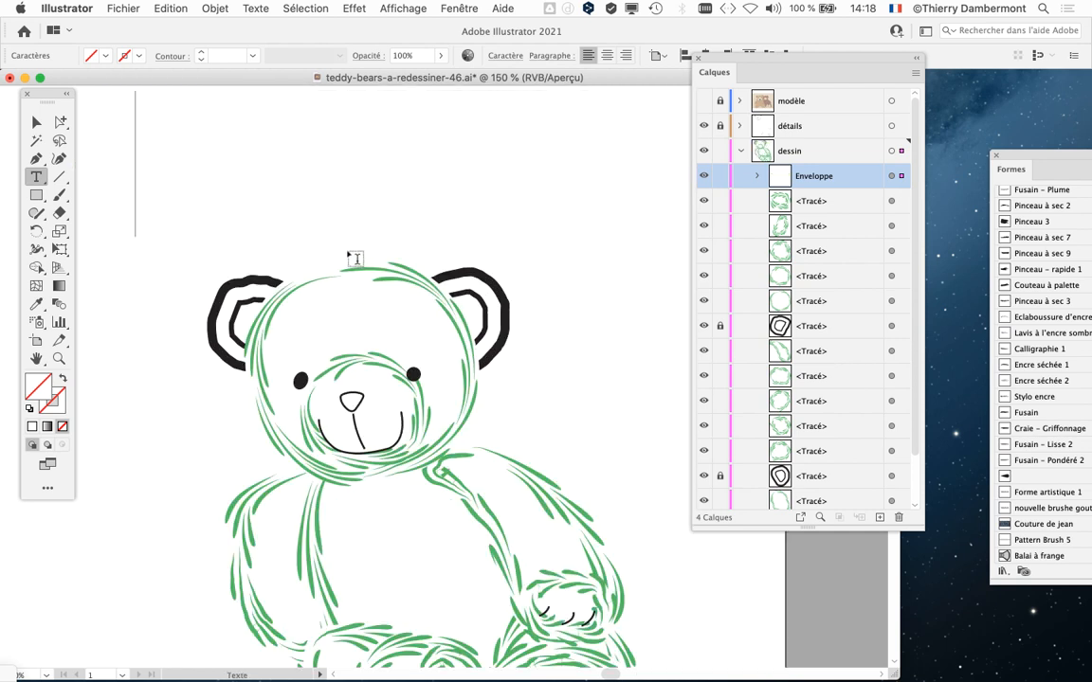
pyautogui.press('super+z')
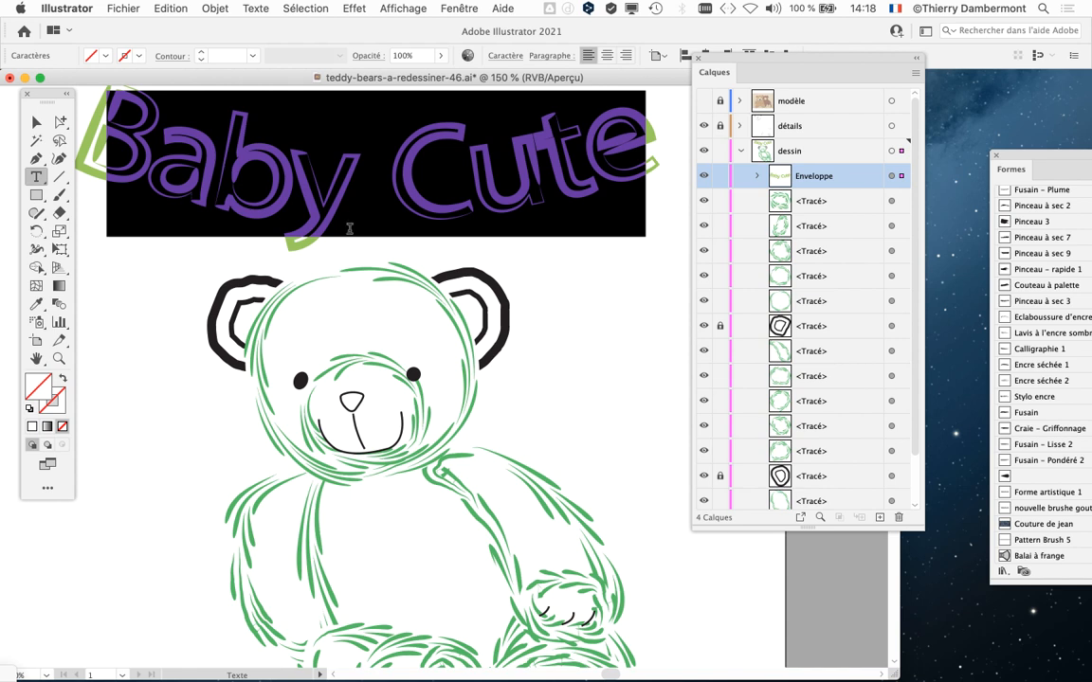
pyautogui.click(36, 122)
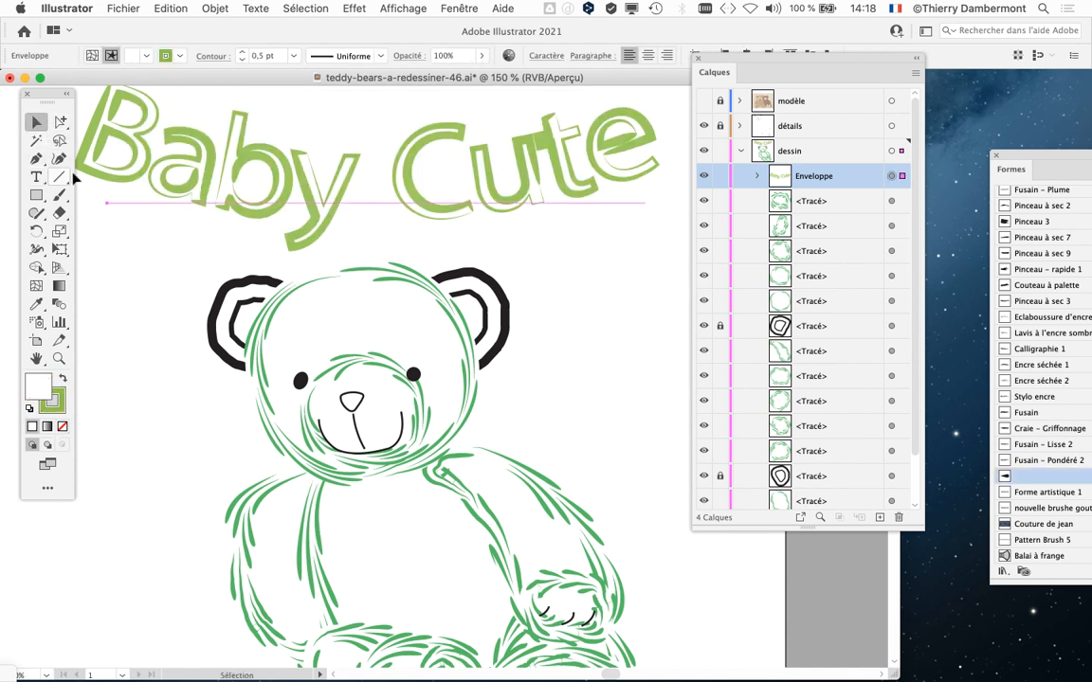
# Step: Apply the "nouvelle brushe gouttes" brush to the stroke of the "Baby Cute" envelope
pyautogui.scroll(3, 209, 237)
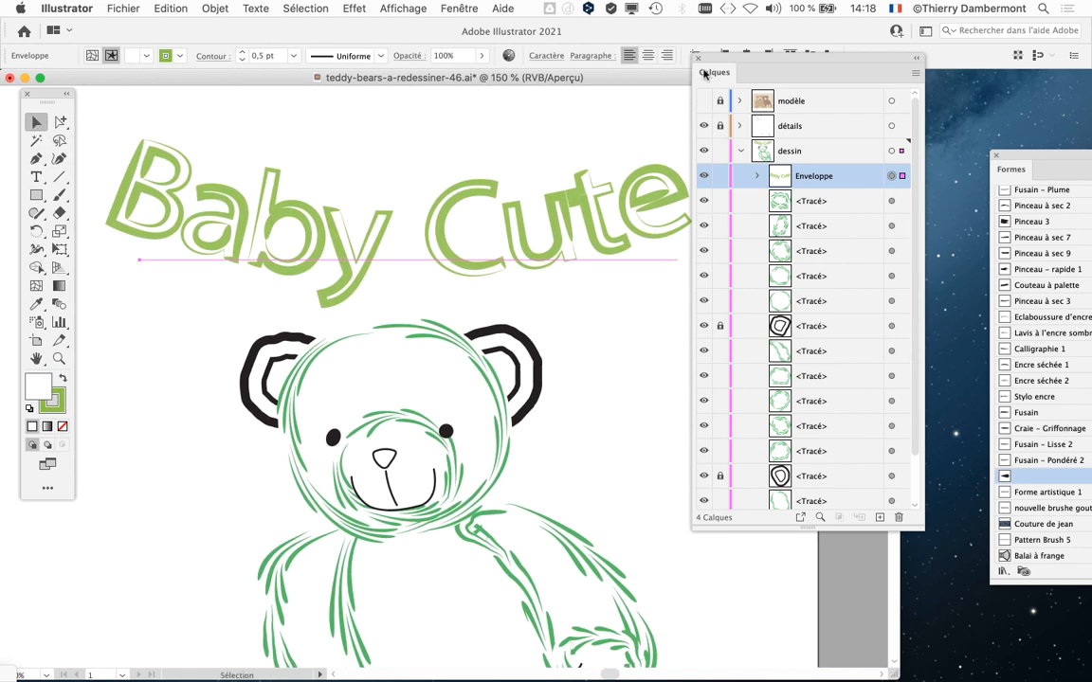
pyautogui.moveTo(704, 74); pyautogui.dragTo(829, 97)
pyautogui.hscroll(-3, 398, 211)
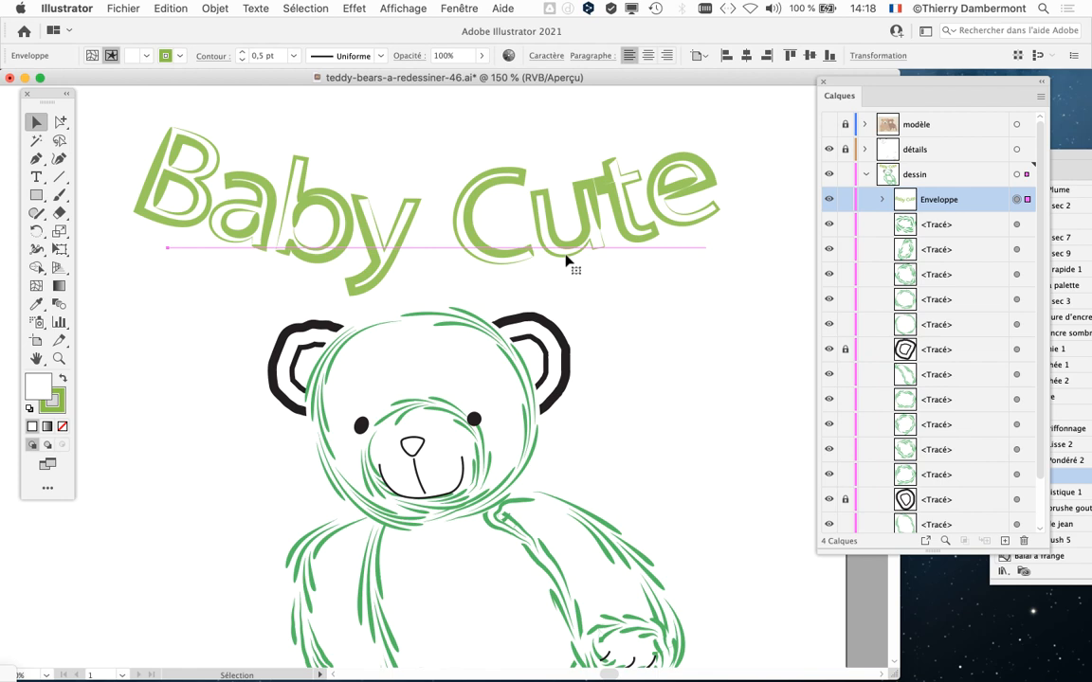
pyautogui.click(464, 8)
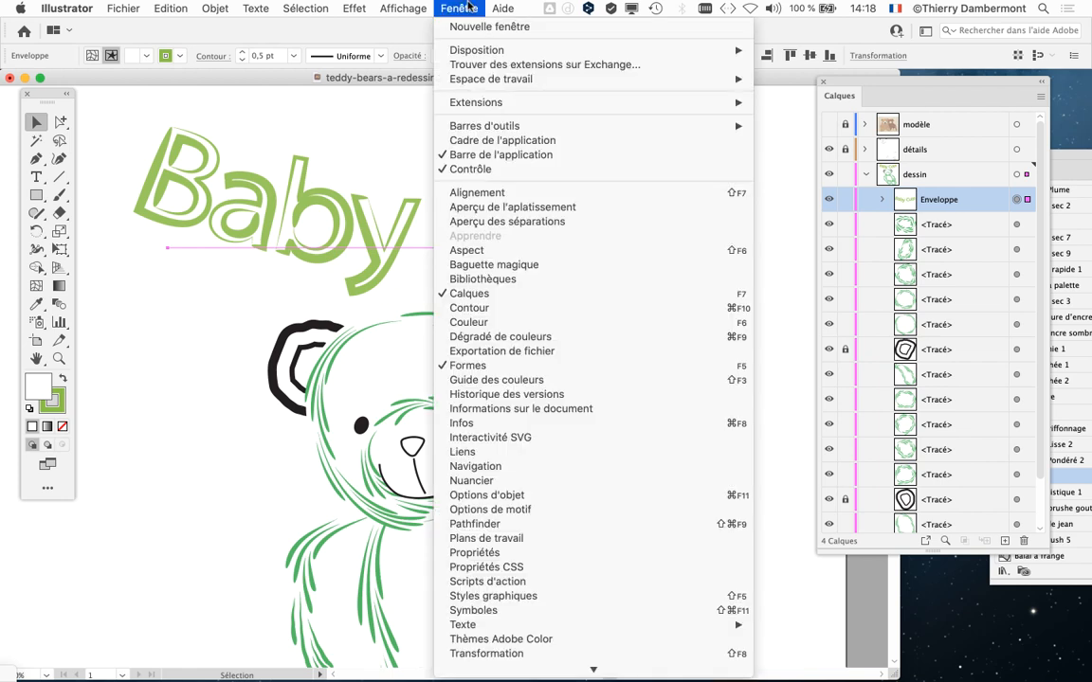
pyautogui.click(1072, 164)
pyautogui.moveTo(1072, 164); pyautogui.dragTo(647, 83)
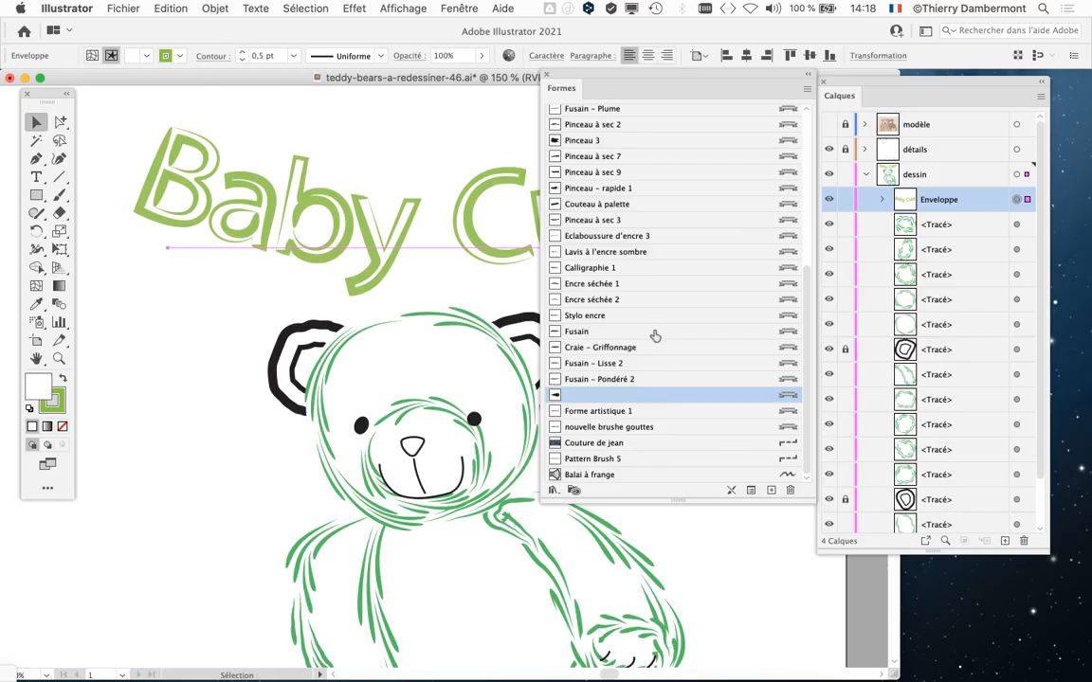
pyautogui.scroll(3, 798, 0)
pyautogui.scroll(3, 653, 334)
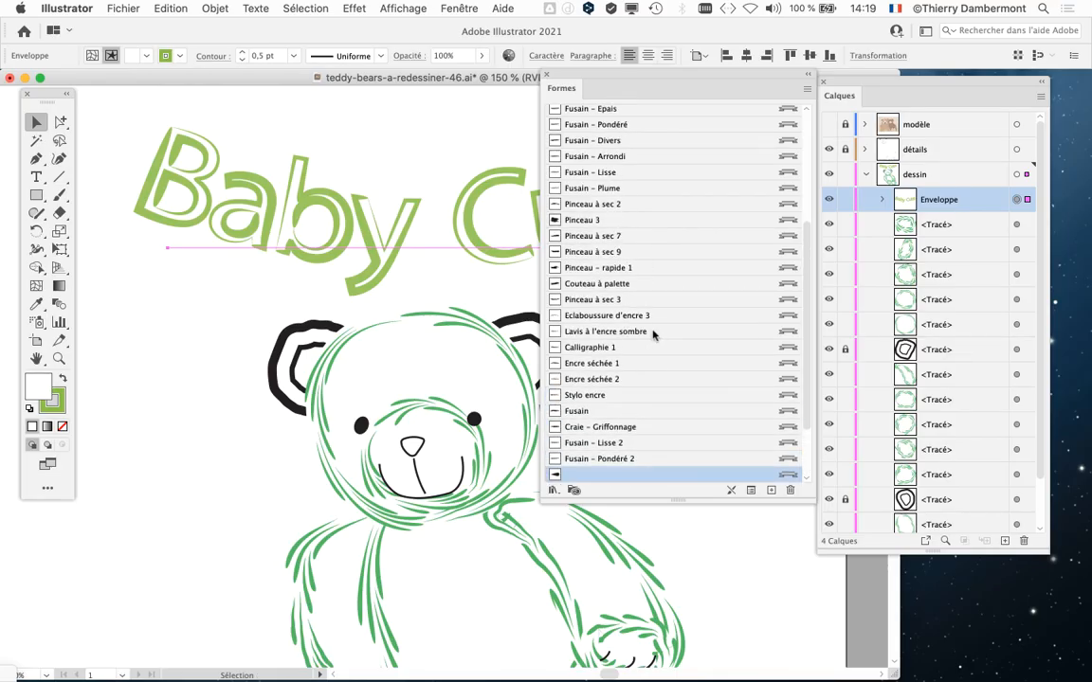
pyautogui.scroll(-1, 652, 335)
pyautogui.scroll(-5, 652, 331)
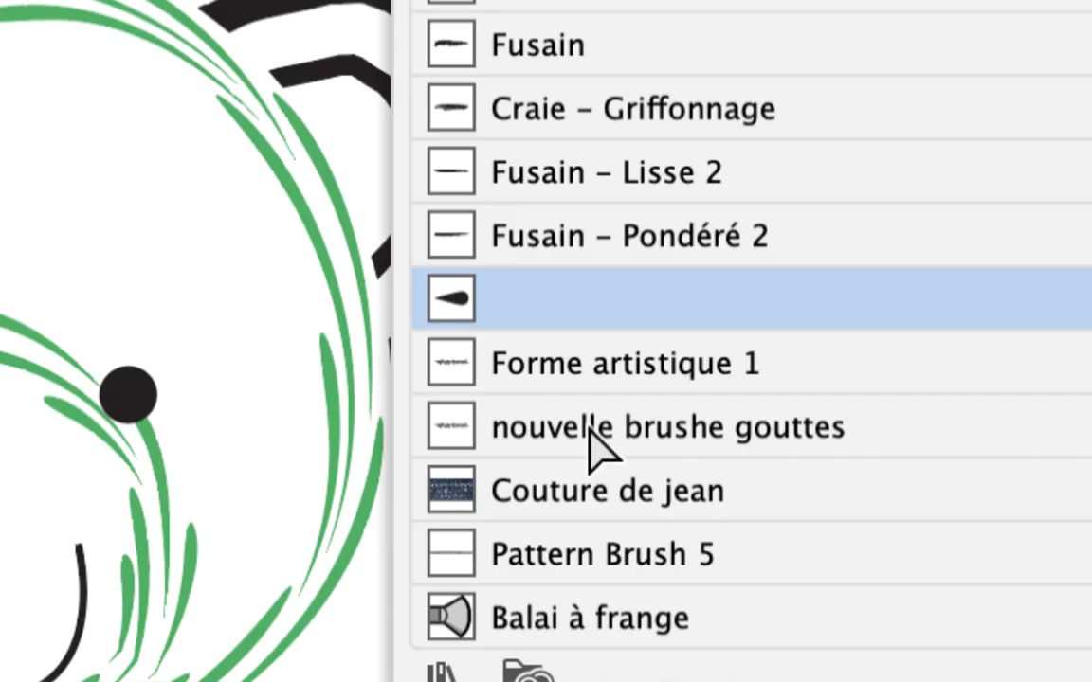
pyautogui.click(590, 432)
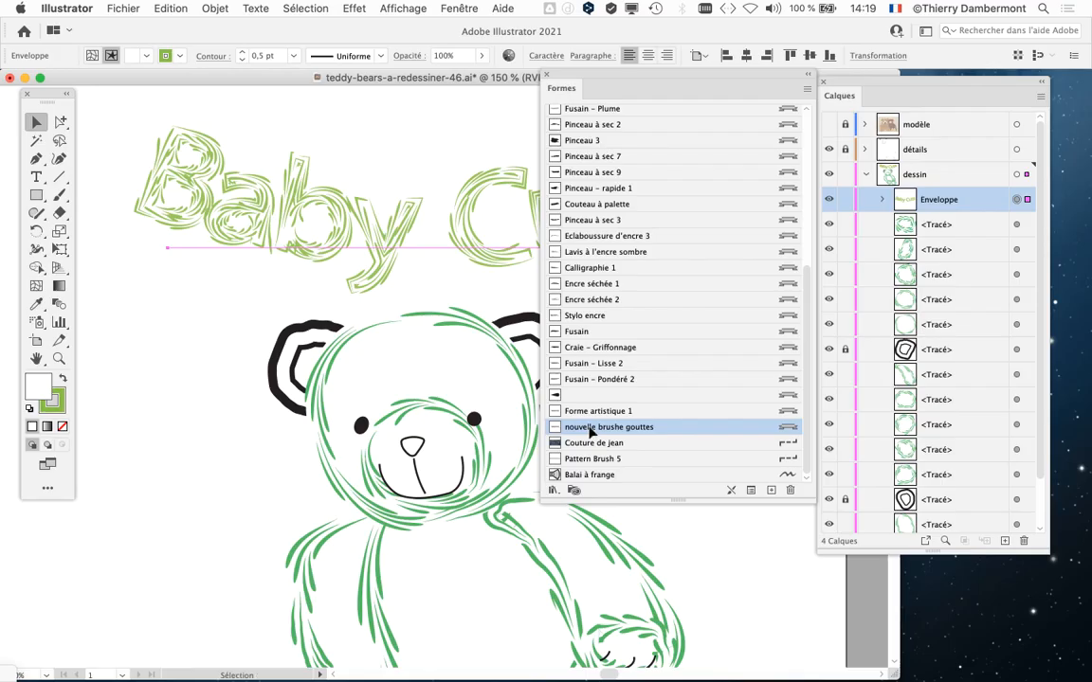
# Step: Examine the brushed "Baby Cute" lettering up close and clear the brush list away from it
pyautogui.moveTo(580, 75)
pyautogui.mouseDown()
pyautogui.moveTo(717, 95)
pyautogui.moveTo(699, 276)
pyautogui.moveTo(605, 330)
pyautogui.mouseUp()
pyautogui.scroll(2, 346, 199)
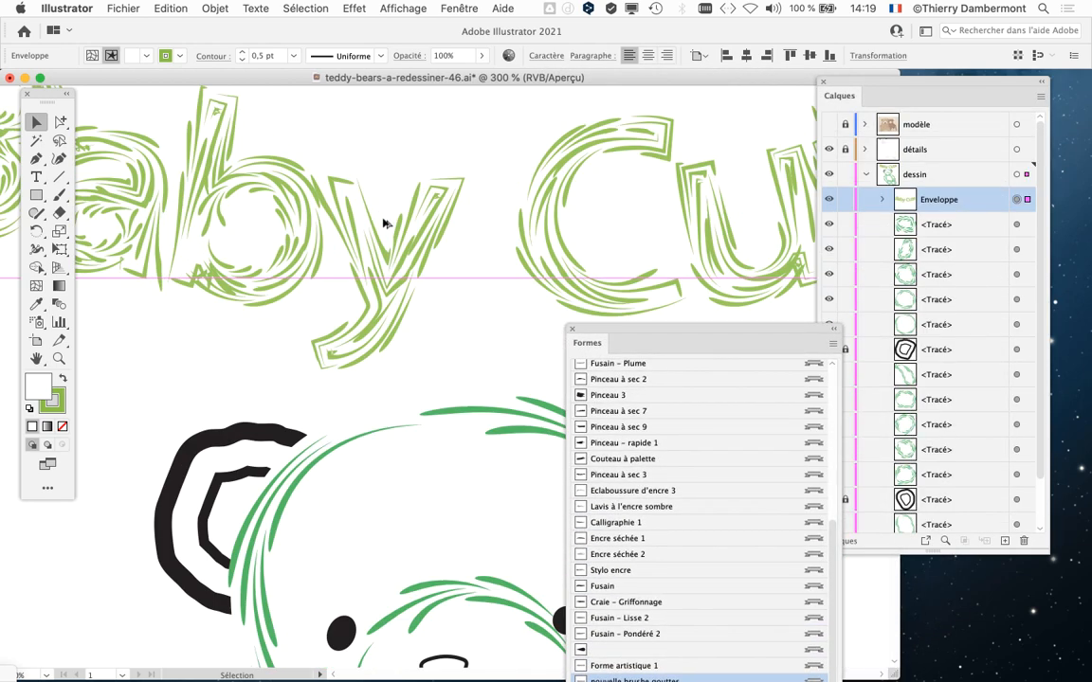
pyautogui.scroll(-2, 384, 223)
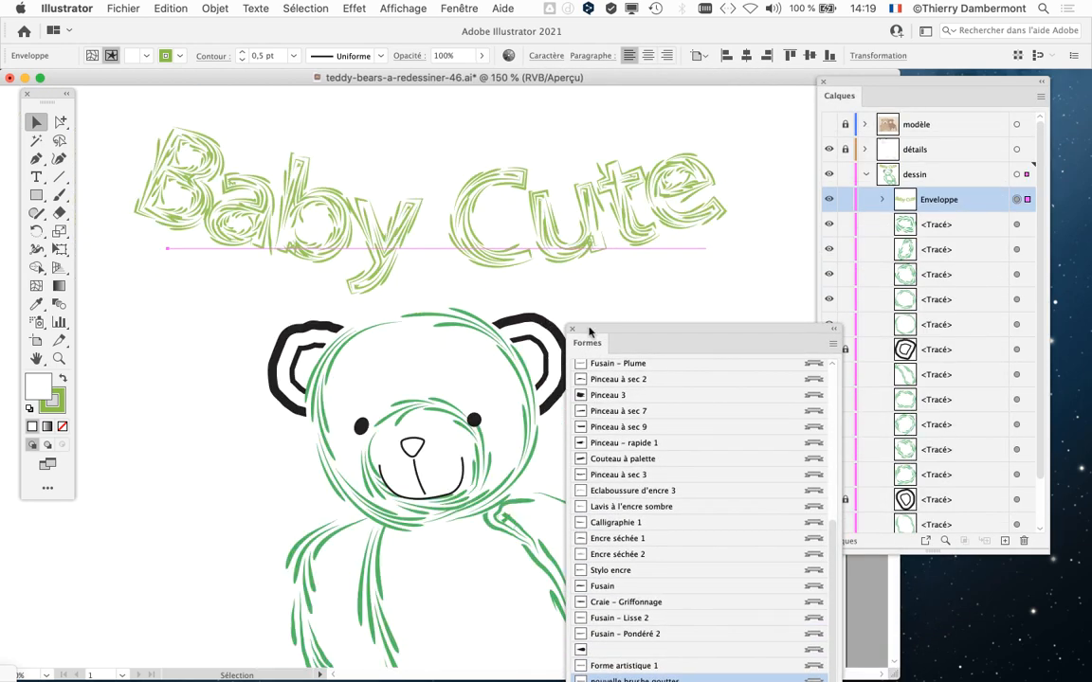
pyautogui.moveTo(588, 331); pyautogui.dragTo(272, 437)
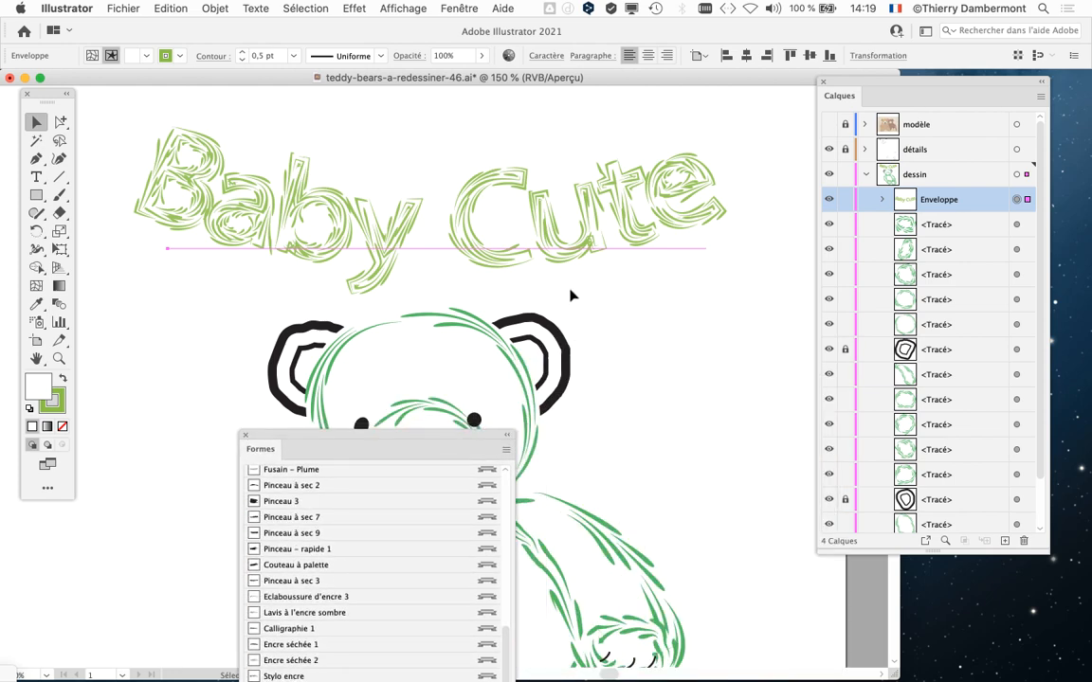
pyautogui.moveTo(449, 431); pyautogui.dragTo(332, 340)
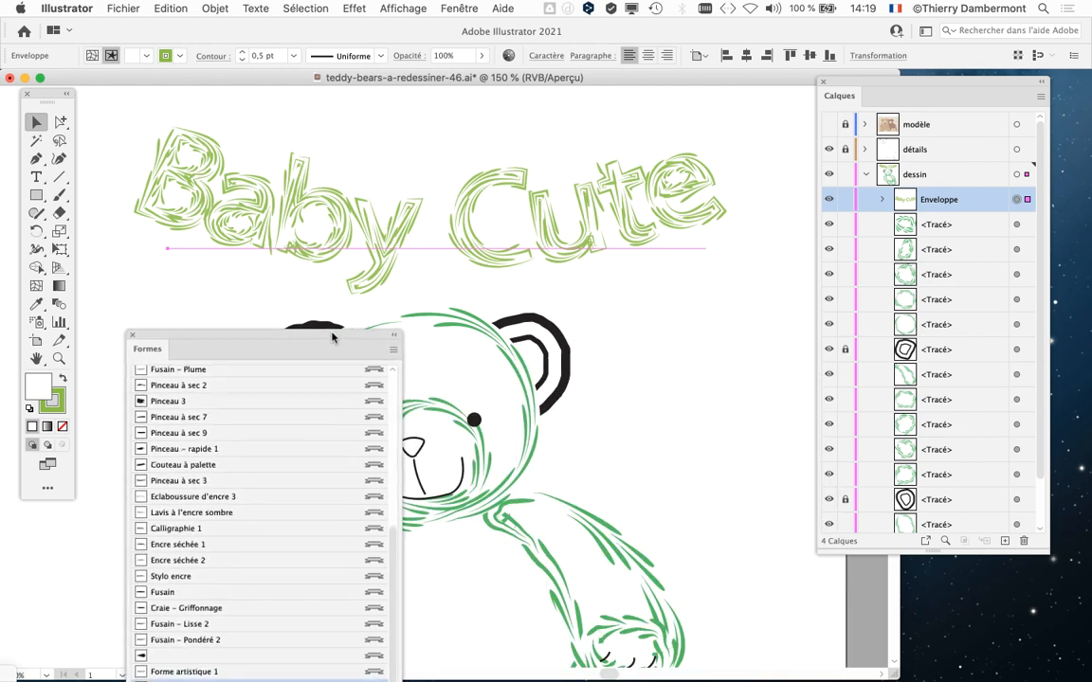
# Step: Set the weight of the envelope's stroke to 0,3 pt in its appearance attributes
pyautogui.click(455, 10)
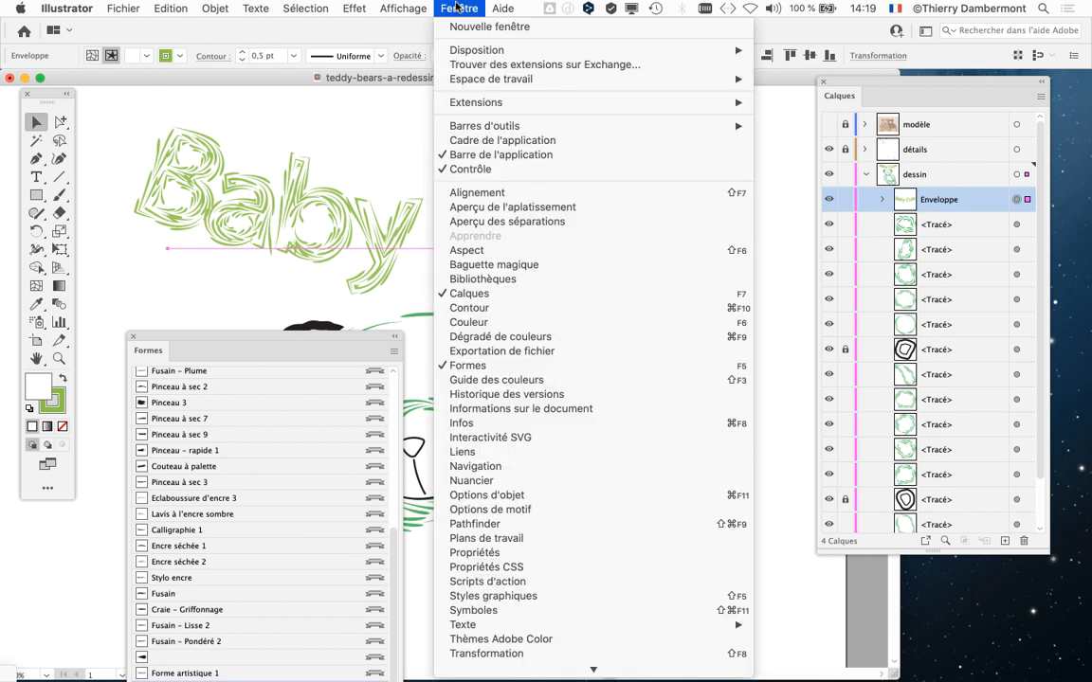
pyautogui.click(468, 250)
pyautogui.moveTo(714, 112); pyautogui.dragTo(558, 106)
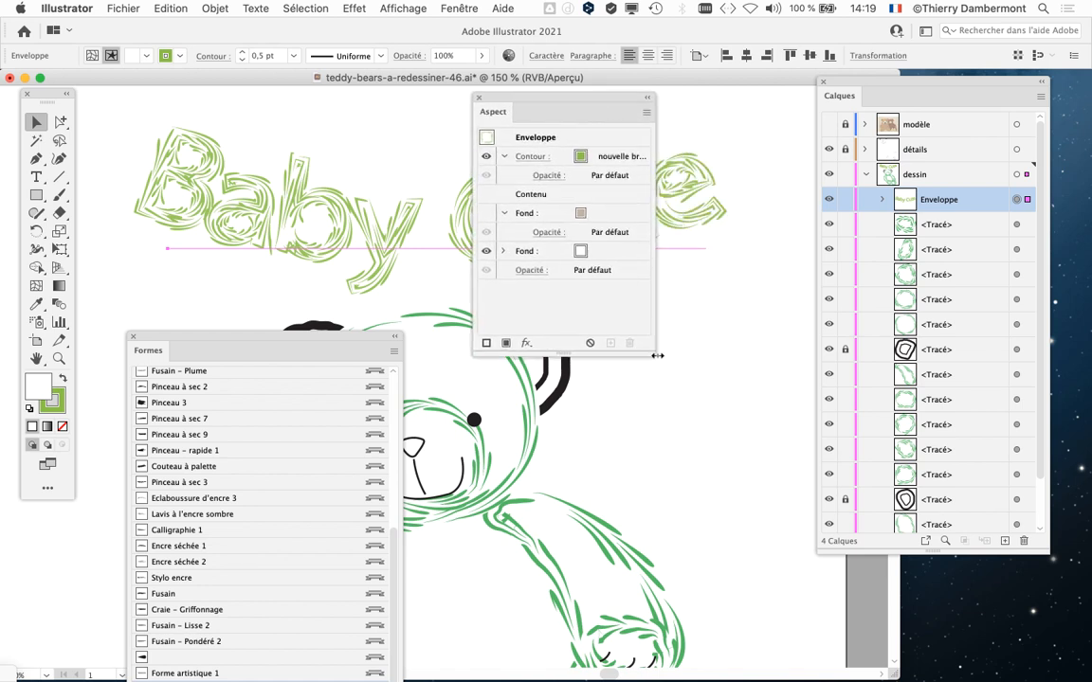
pyautogui.moveTo(656, 352); pyautogui.dragTo(789, 309)
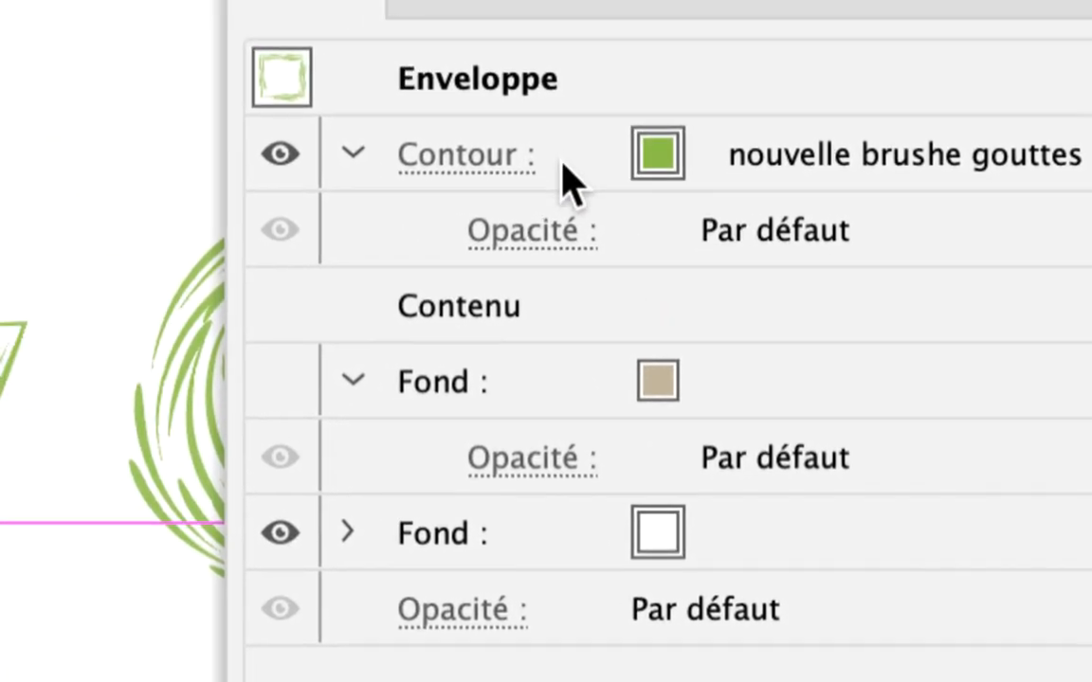
pyautogui.click(493, 135)
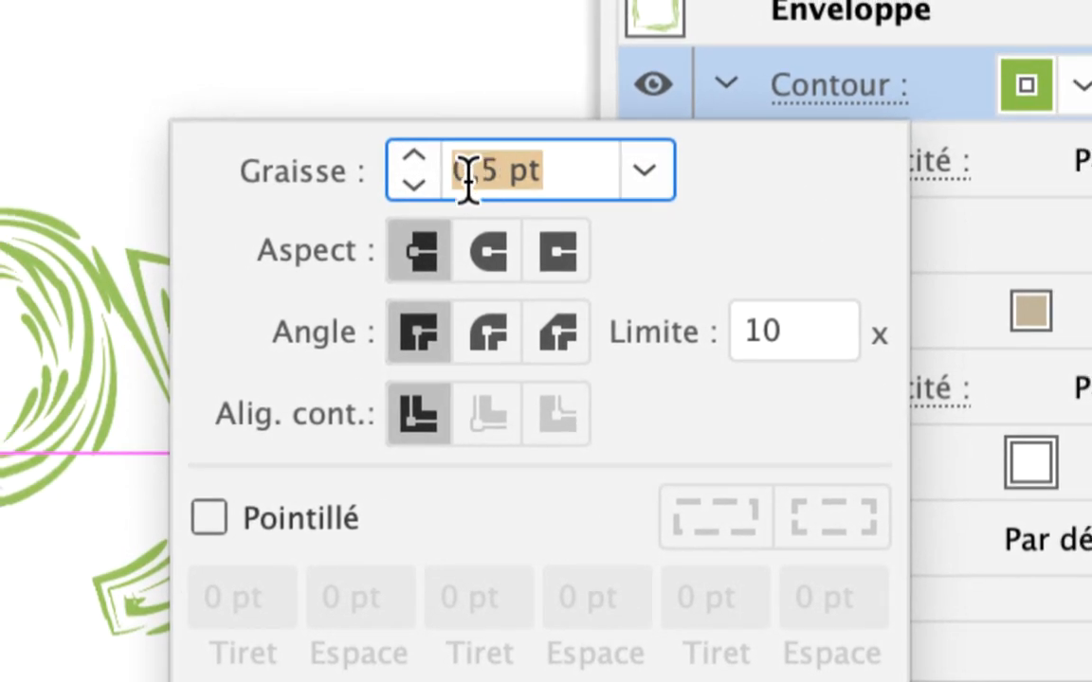
pyautogui.doubleClick(474, 170)
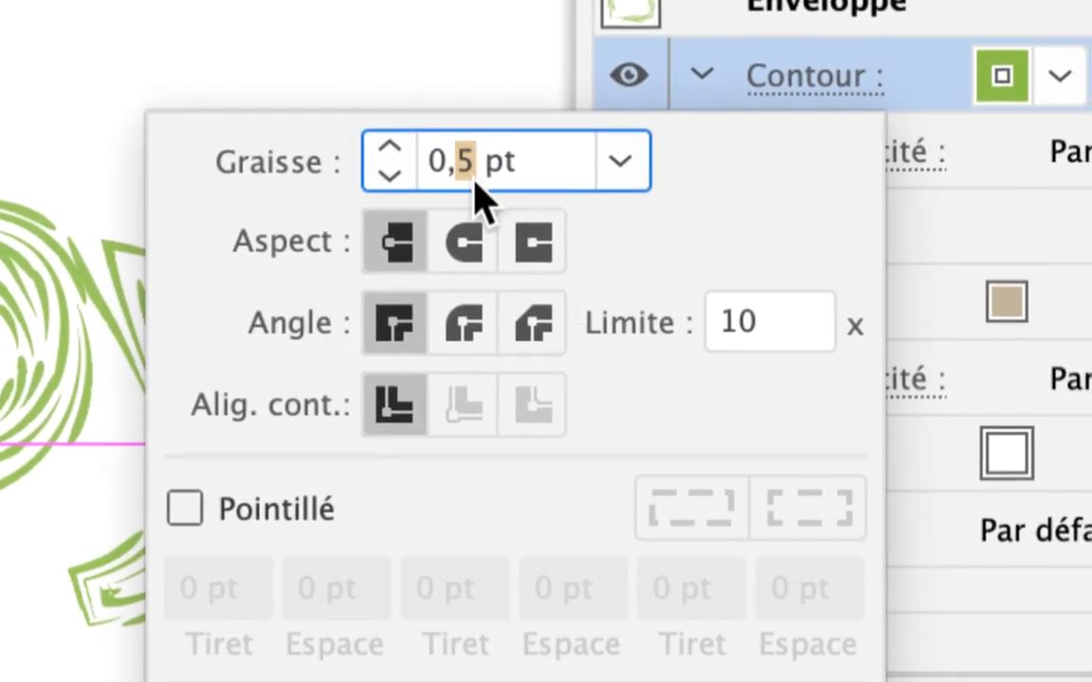
pyautogui.write('3')
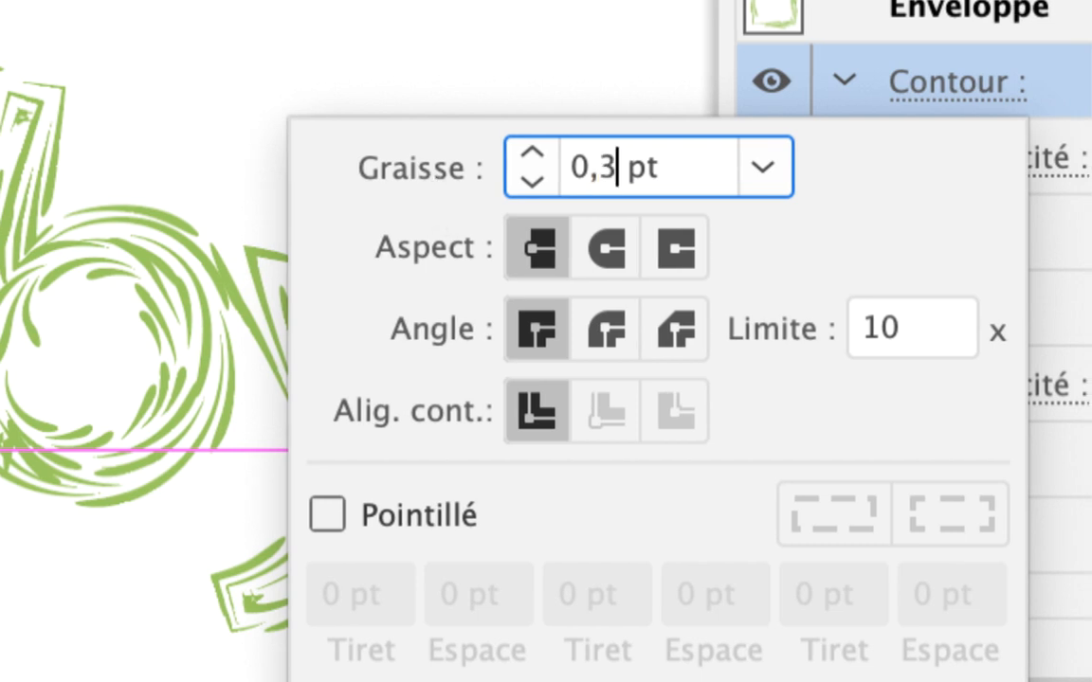
pyautogui.press('Tab')
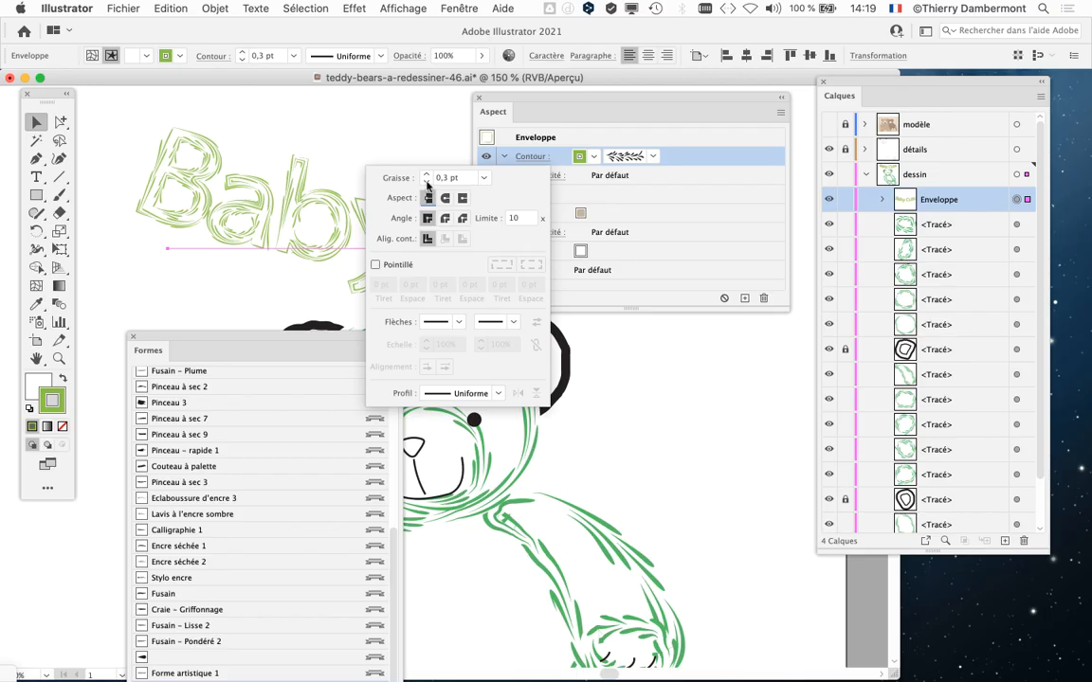
pyautogui.click(551, 110)
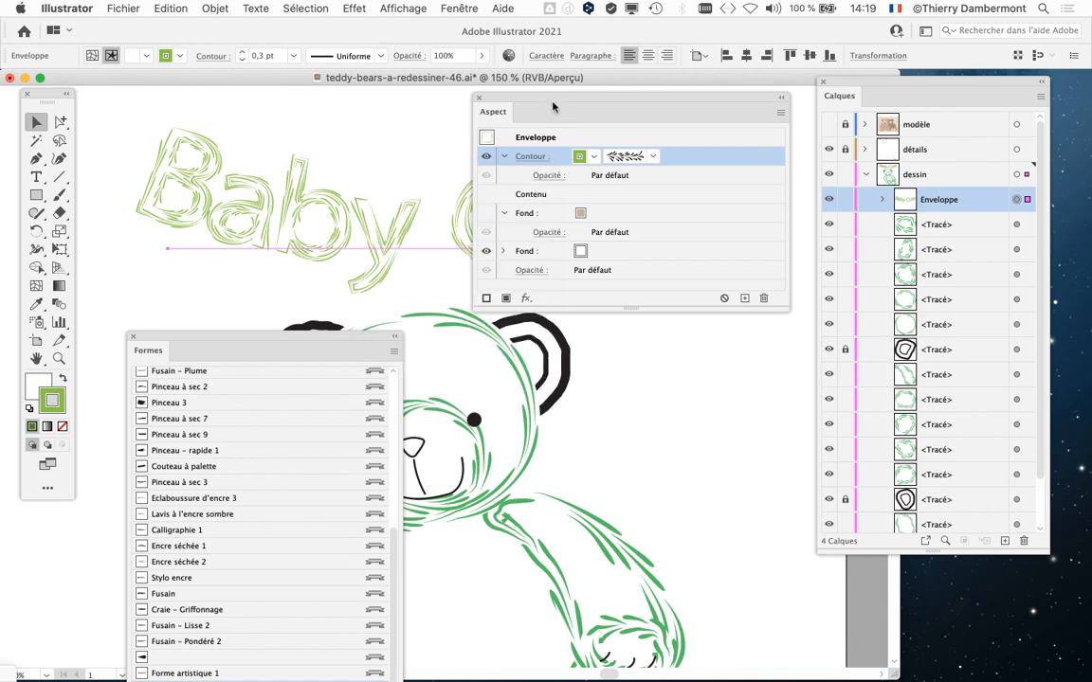
pyautogui.click(592, 157)
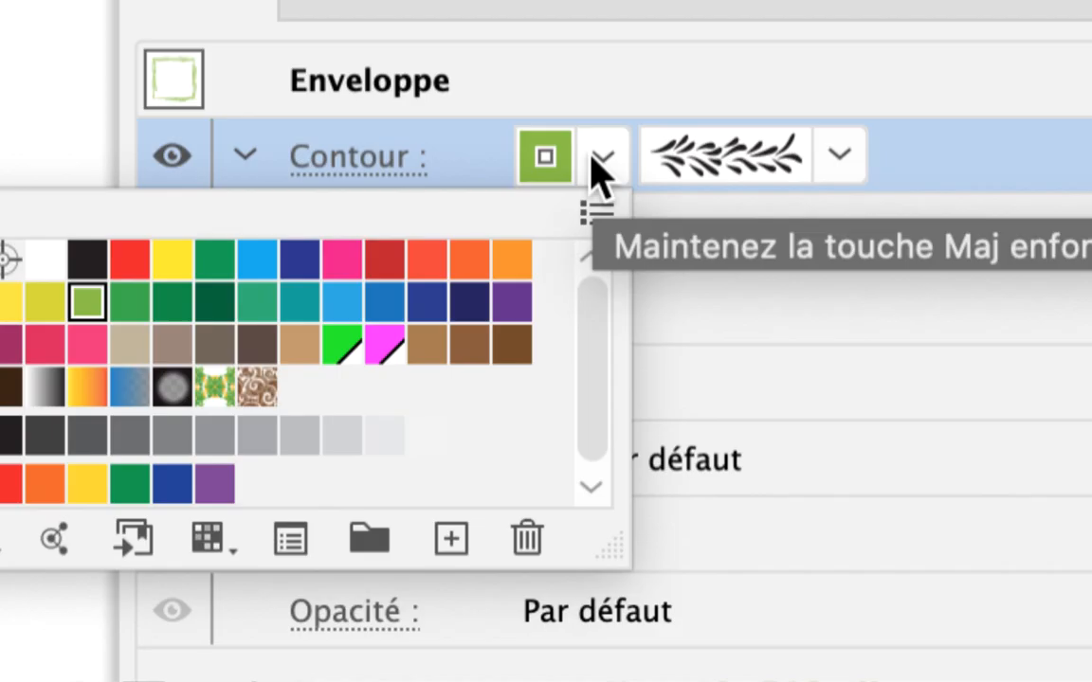
pyautogui.click(592, 159)
pyautogui.click(593, 160)
pyautogui.click(593, 159)
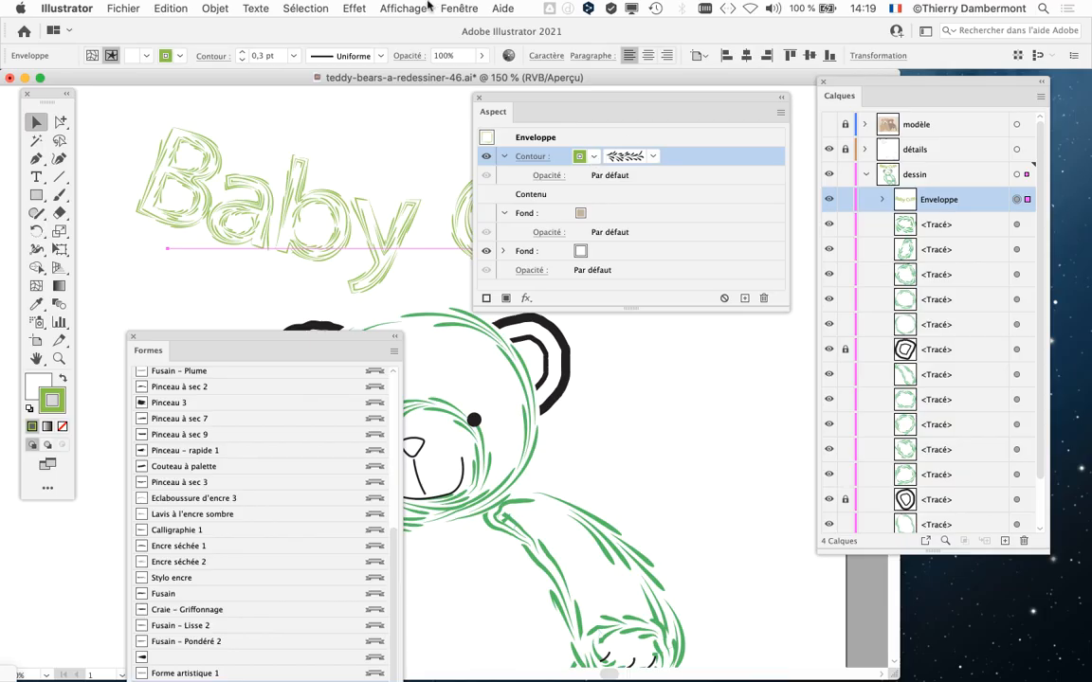
# Step: Recolour the envelope's stroke with the dark blue swatch from the document's swatches
pyautogui.click(459, 8)
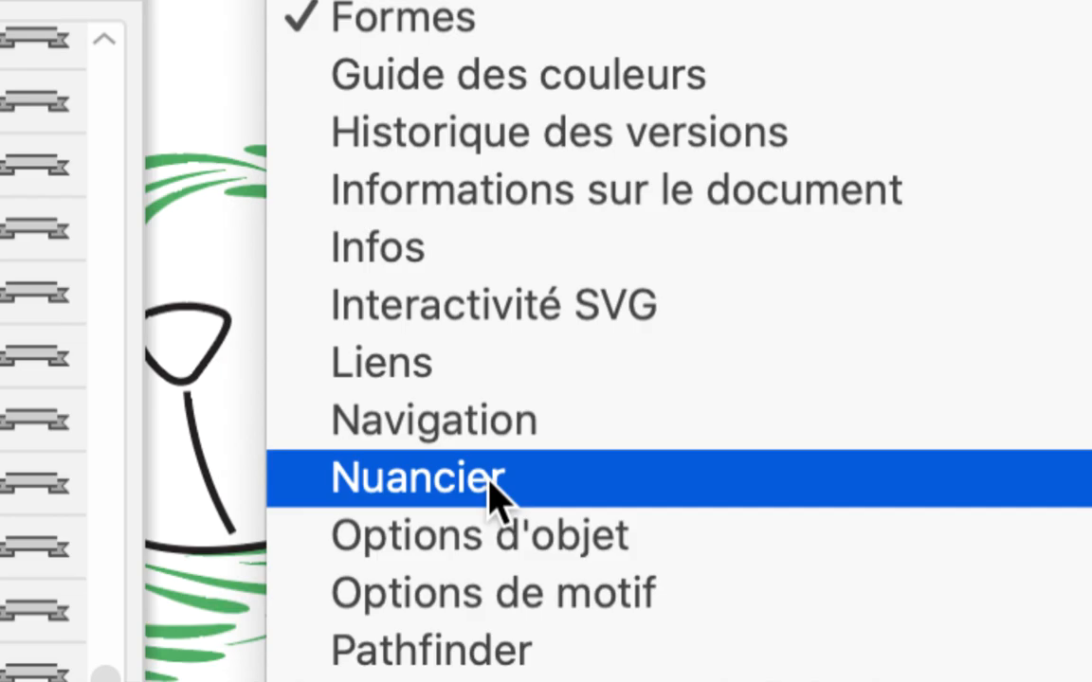
pyautogui.click(493, 484)
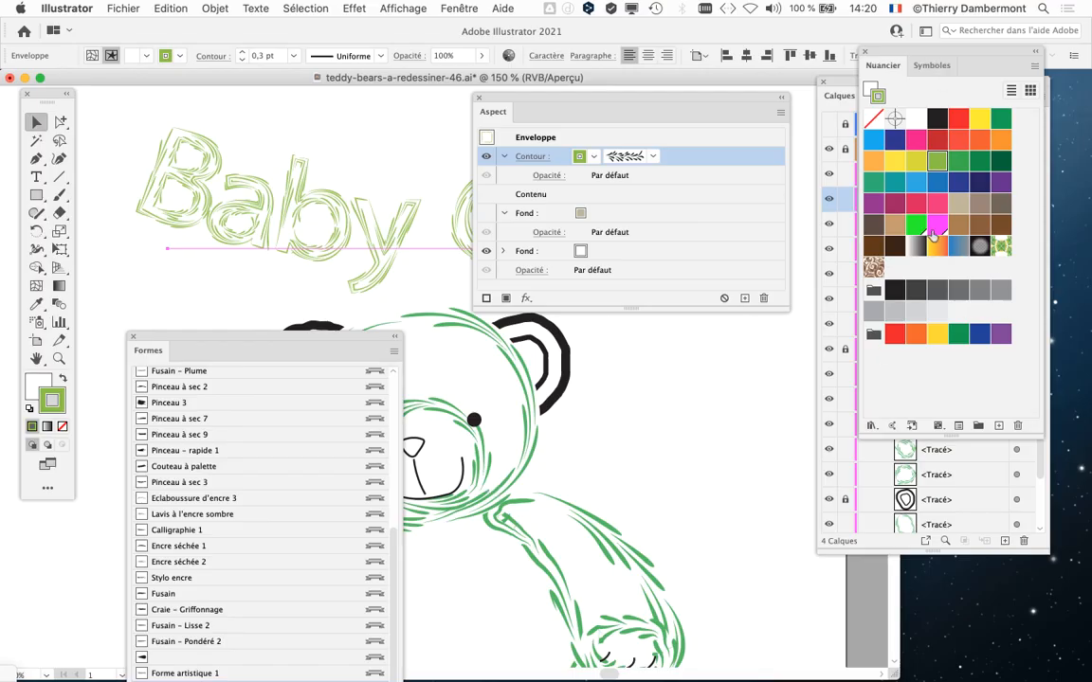
pyautogui.click(936, 225)
pyautogui.click(958, 185)
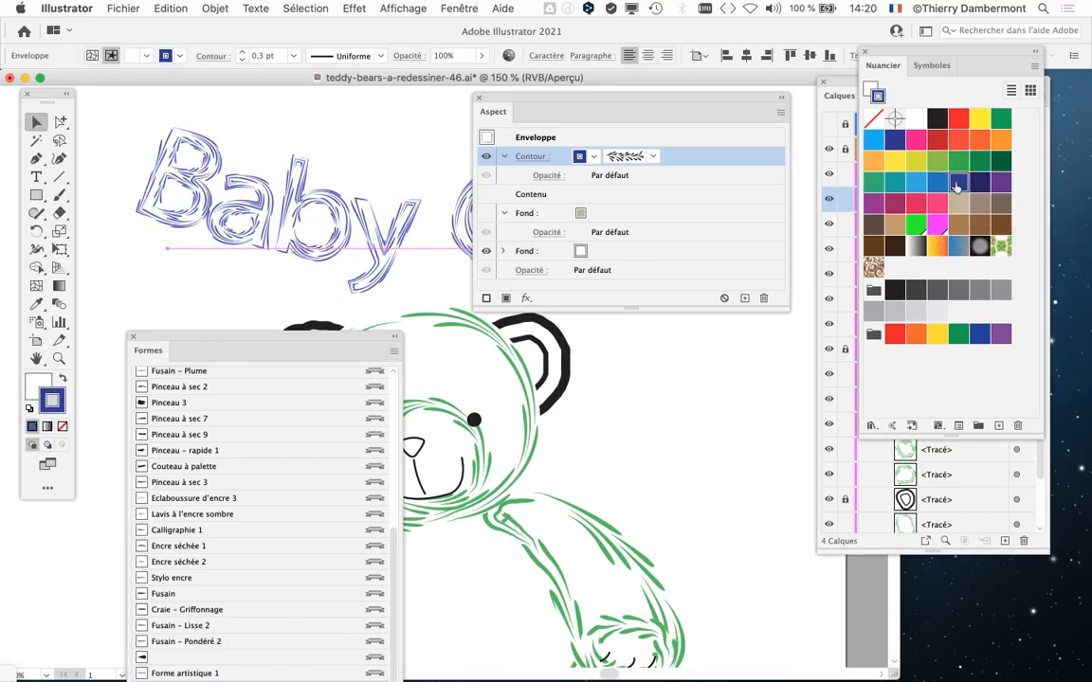
# Step: Replace the word "Baby" with "Super" in the lettering while in outline view, and return to the preview display
pyautogui.moveTo(550, 100); pyautogui.dragTo(618, 342)
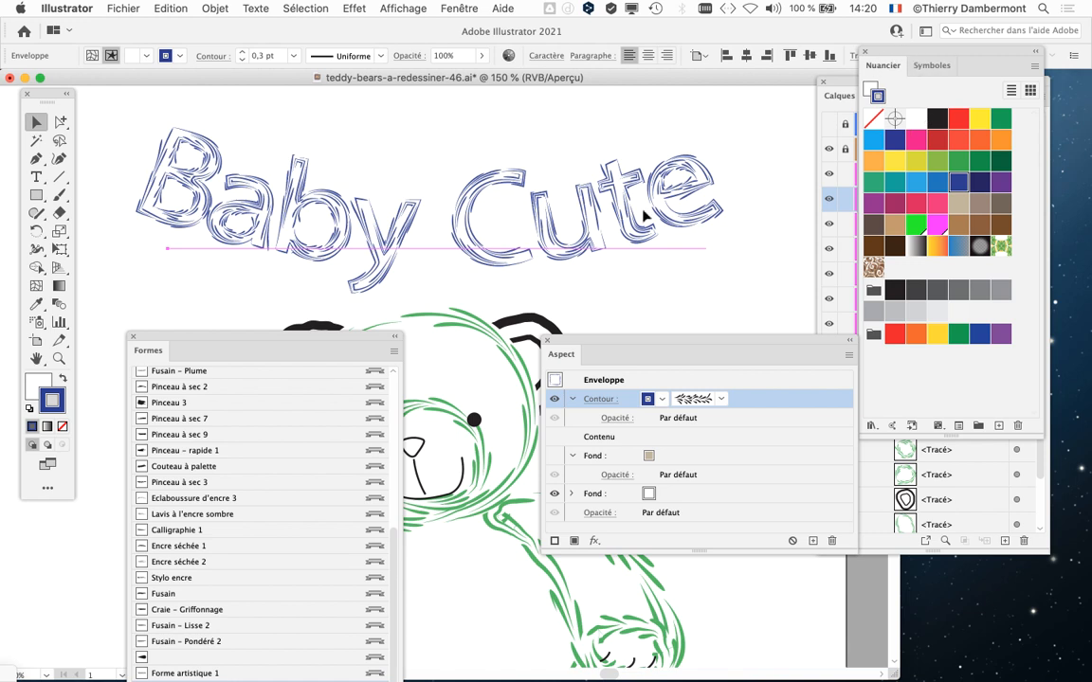
pyautogui.moveTo(570, 344); pyautogui.dragTo(515, 355)
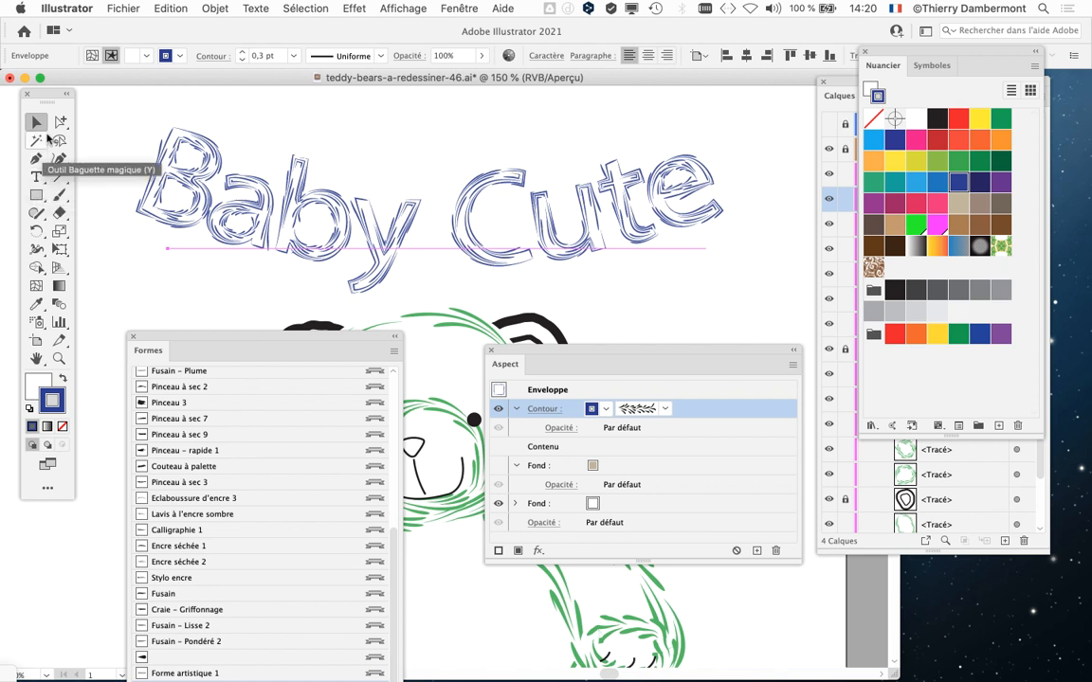
pyautogui.press('super+y')
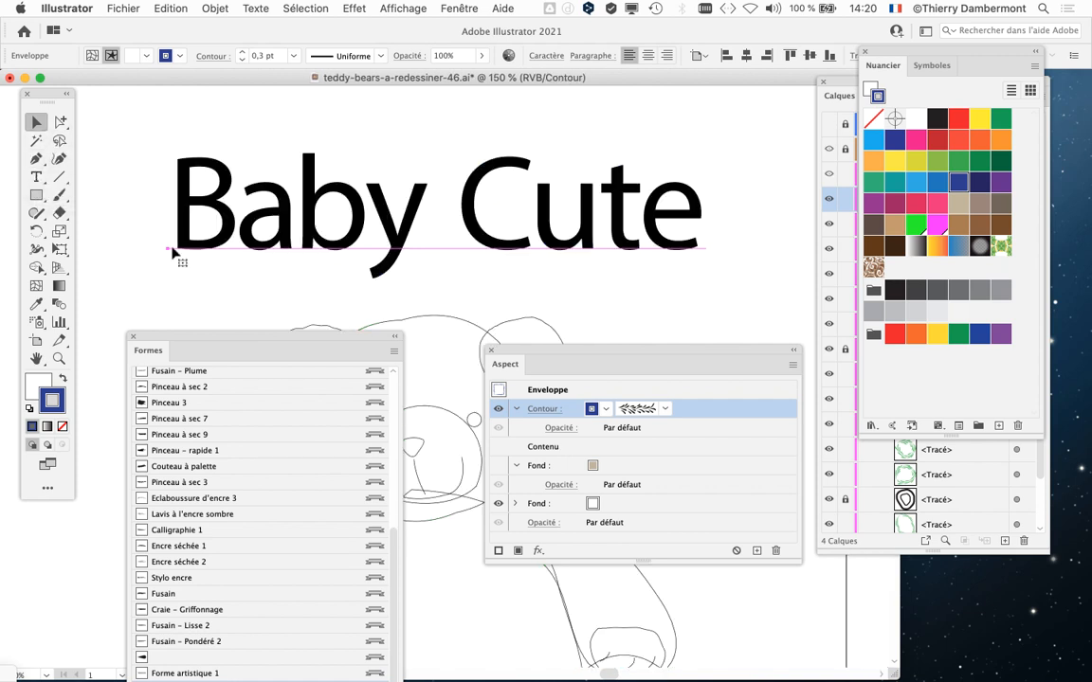
pyautogui.click(40, 179)
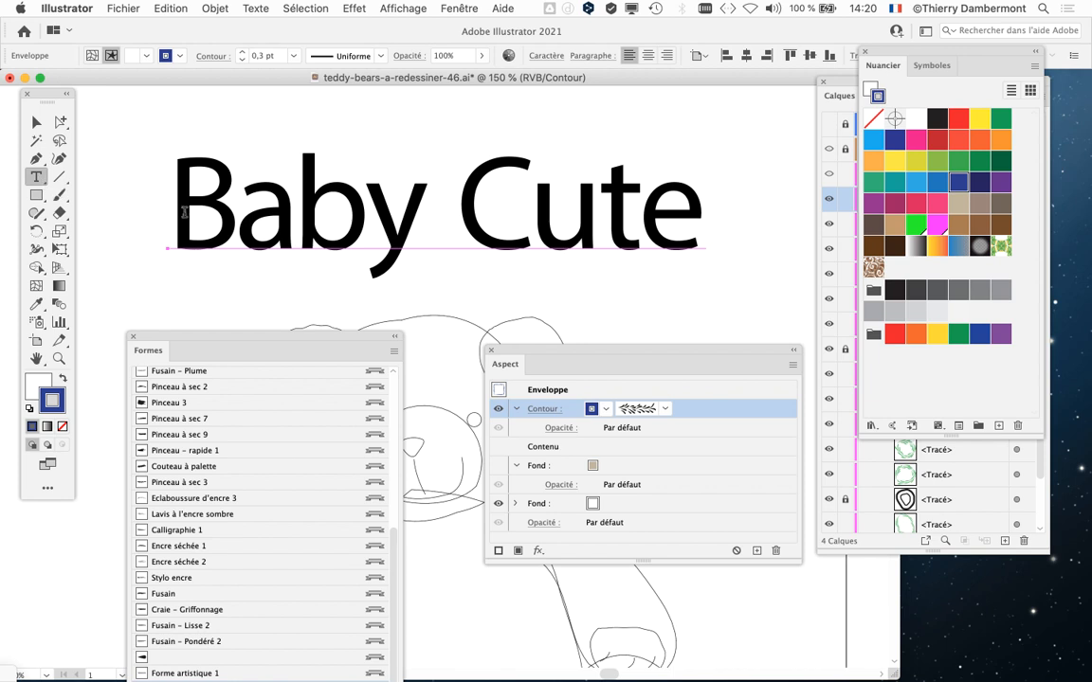
pyautogui.moveTo(167, 199); pyautogui.dragTo(398, 216)
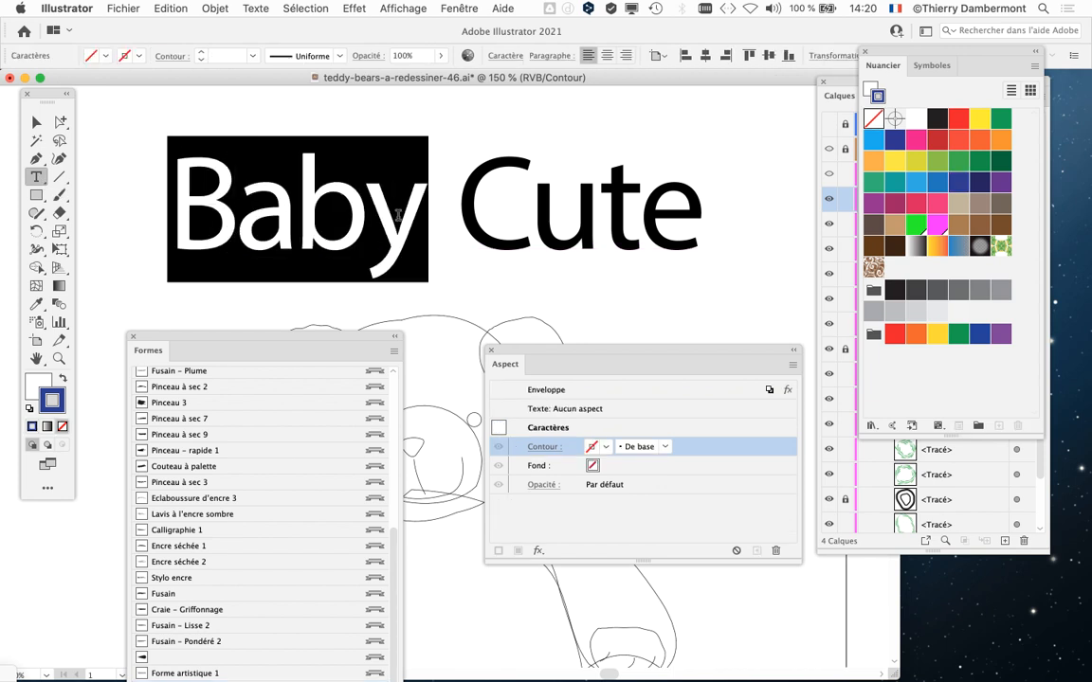
pyautogui.write('Super')
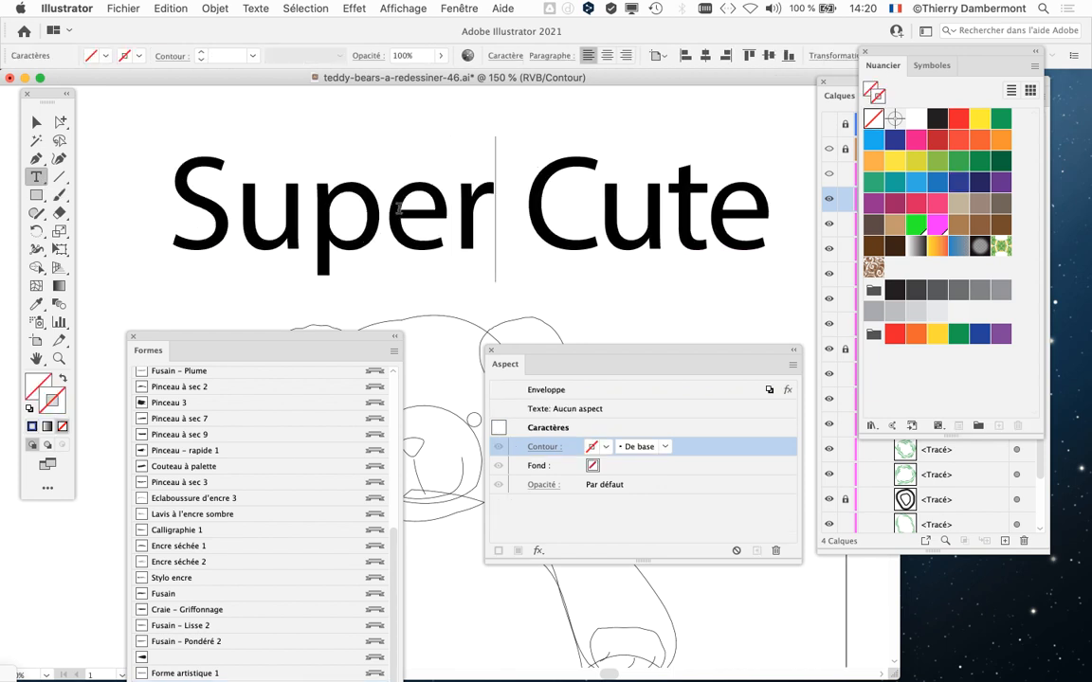
pyautogui.click(43, 116)
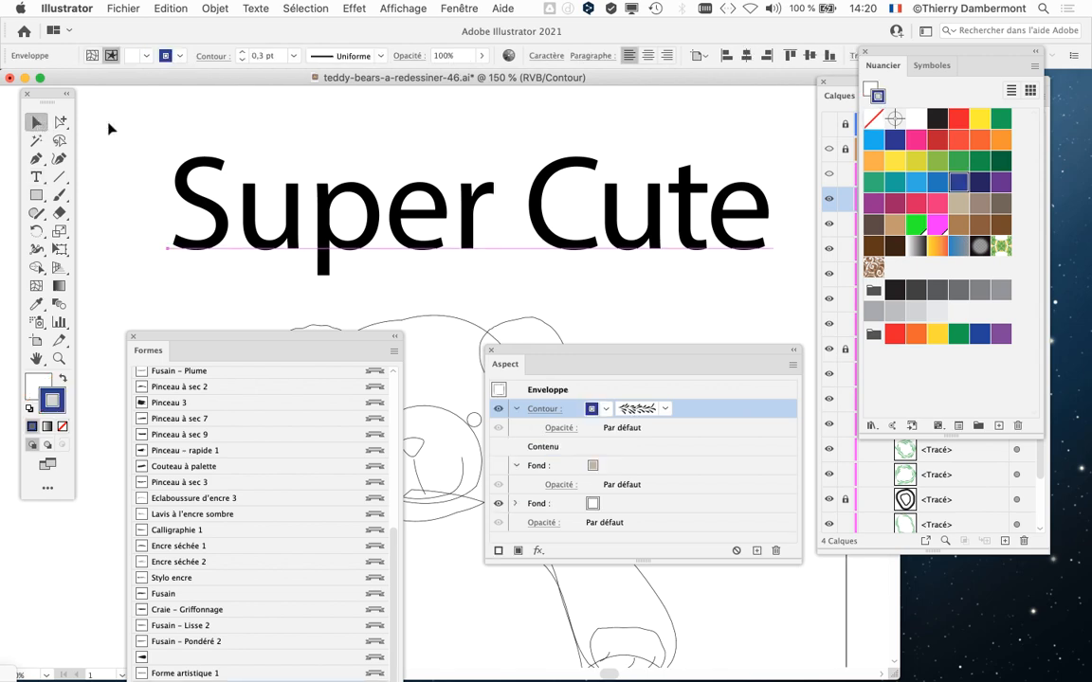
pyautogui.press('super+y')
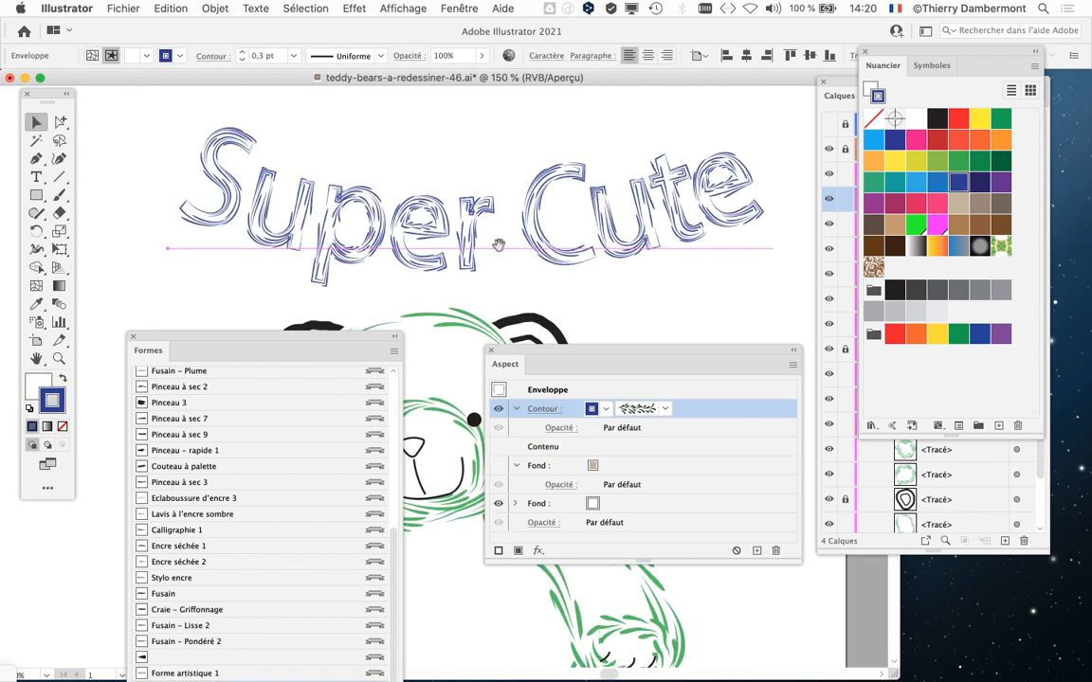
# Step: Switch to outline view and select the whole "Super Cute" text as an object
pyautogui.scroll(-2, 445, 260)
pyautogui.hscroll(5, 446, 261)
pyautogui.scroll(-1, 490, 284)
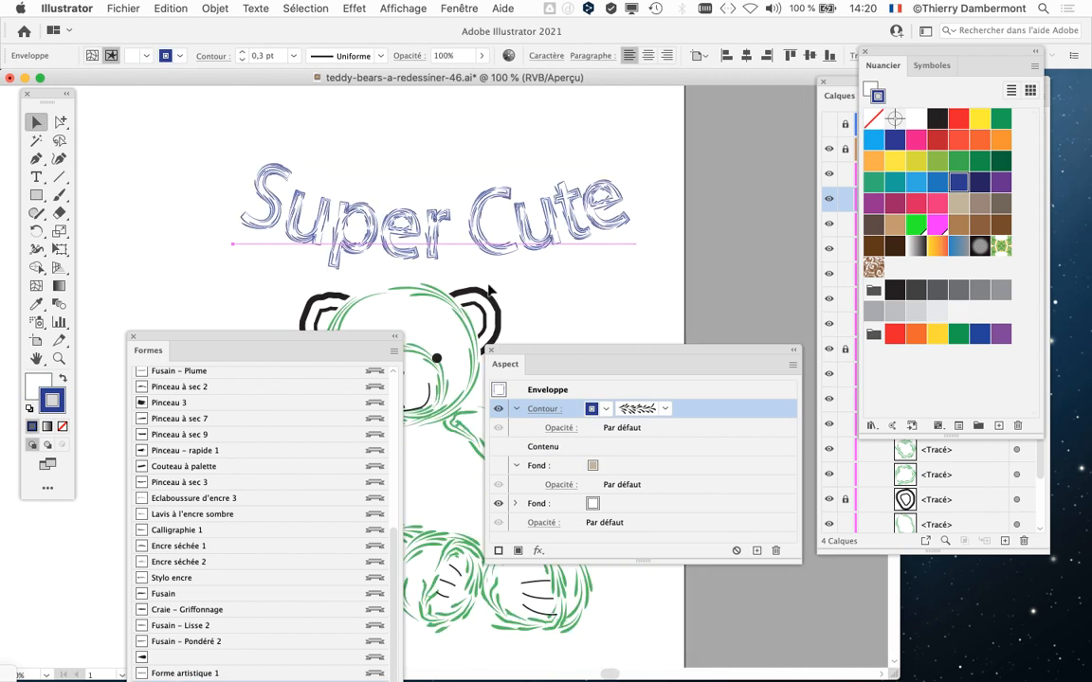
pyautogui.scroll(1, 488, 282)
pyautogui.moveTo(446, 258); pyautogui.dragTo(451, 276)
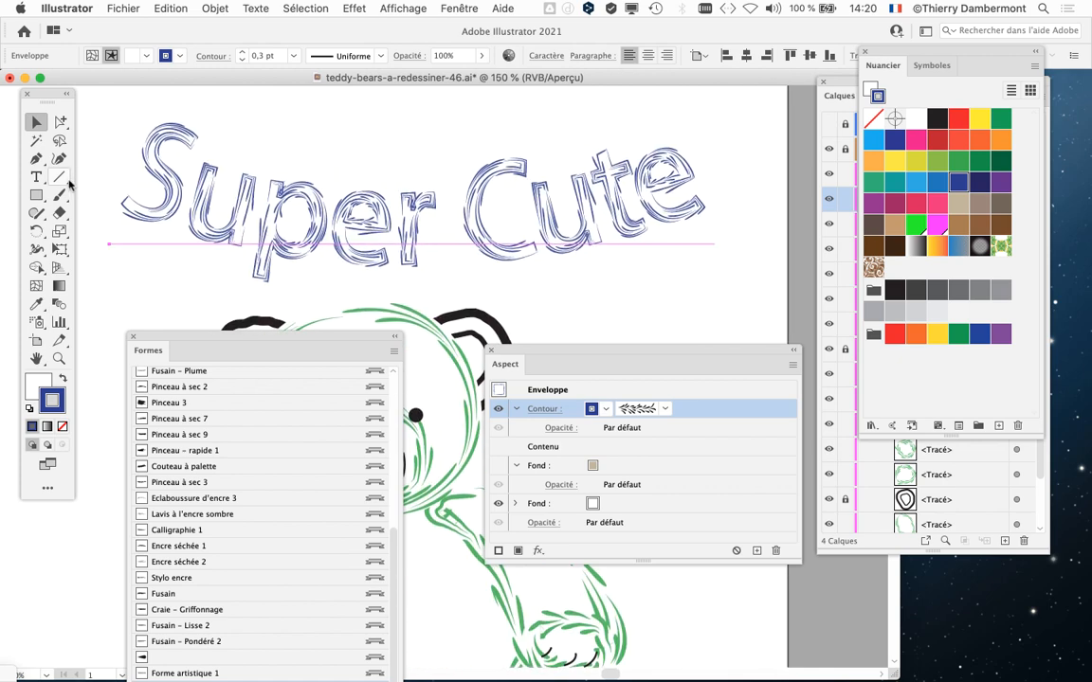
pyautogui.press('super+y')
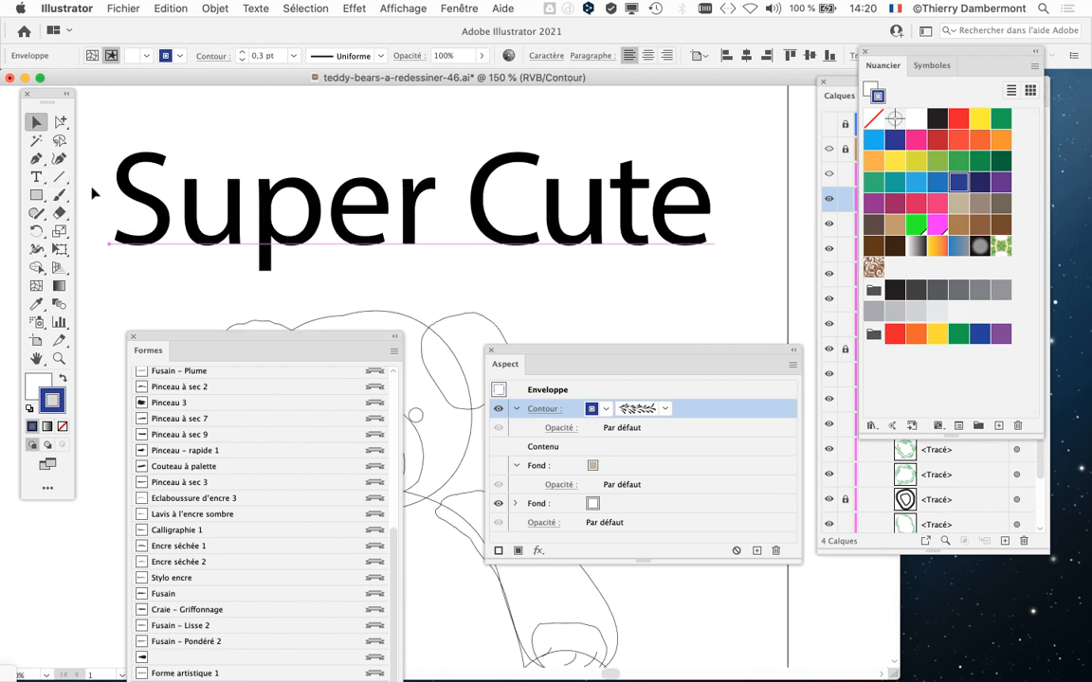
pyautogui.click(36, 178)
pyautogui.moveTo(121, 220); pyautogui.dragTo(717, 213)
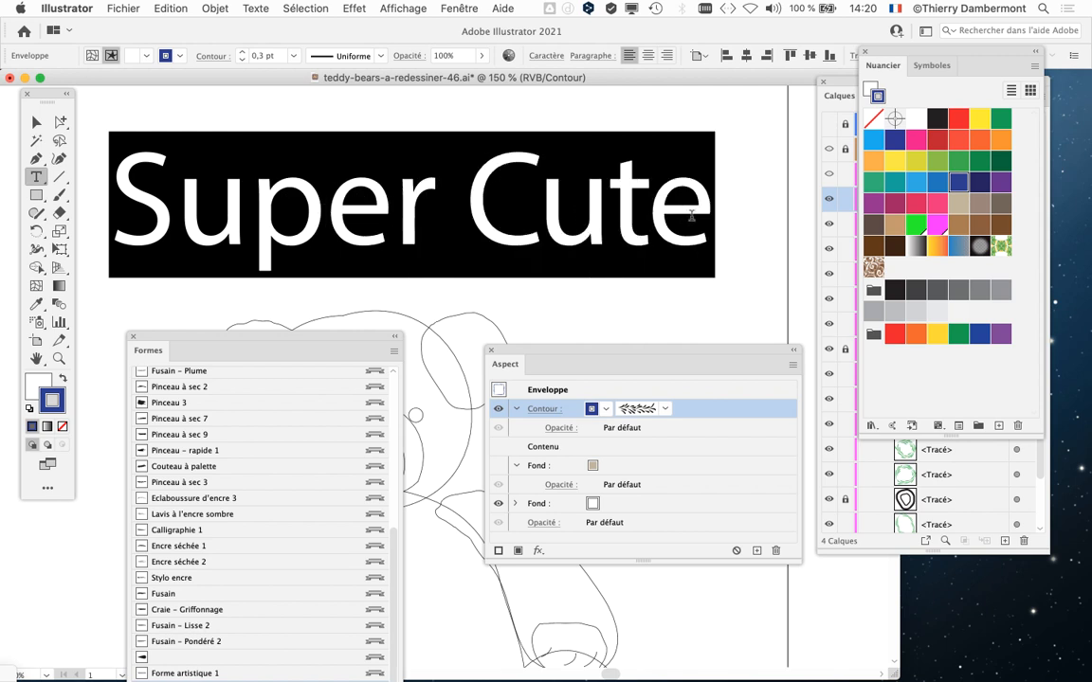
pyautogui.click(36, 122)
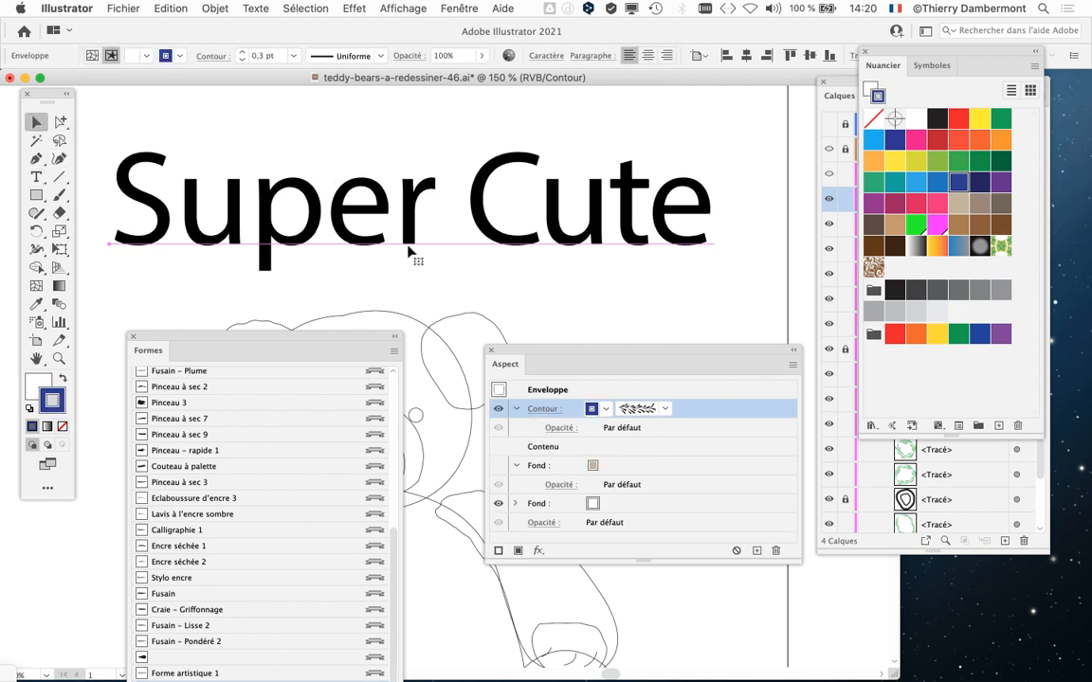
# Step: Show the character settings for the "Super Cute" text and place them clear of the lettering
pyautogui.click(459, 8)
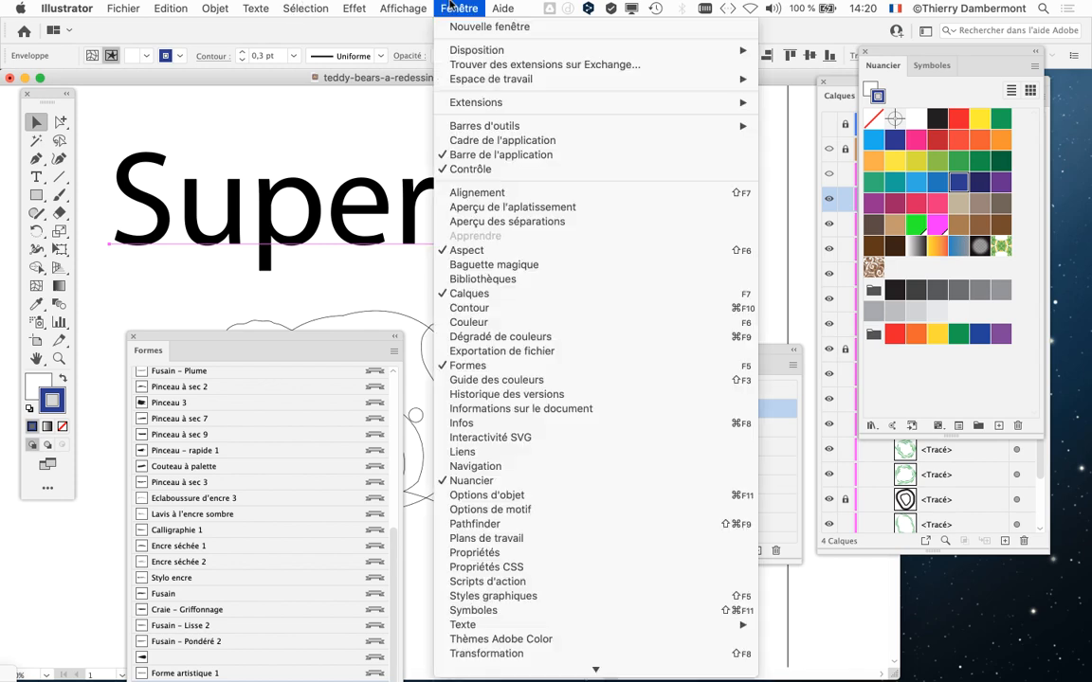
pyautogui.moveTo(664, 625)
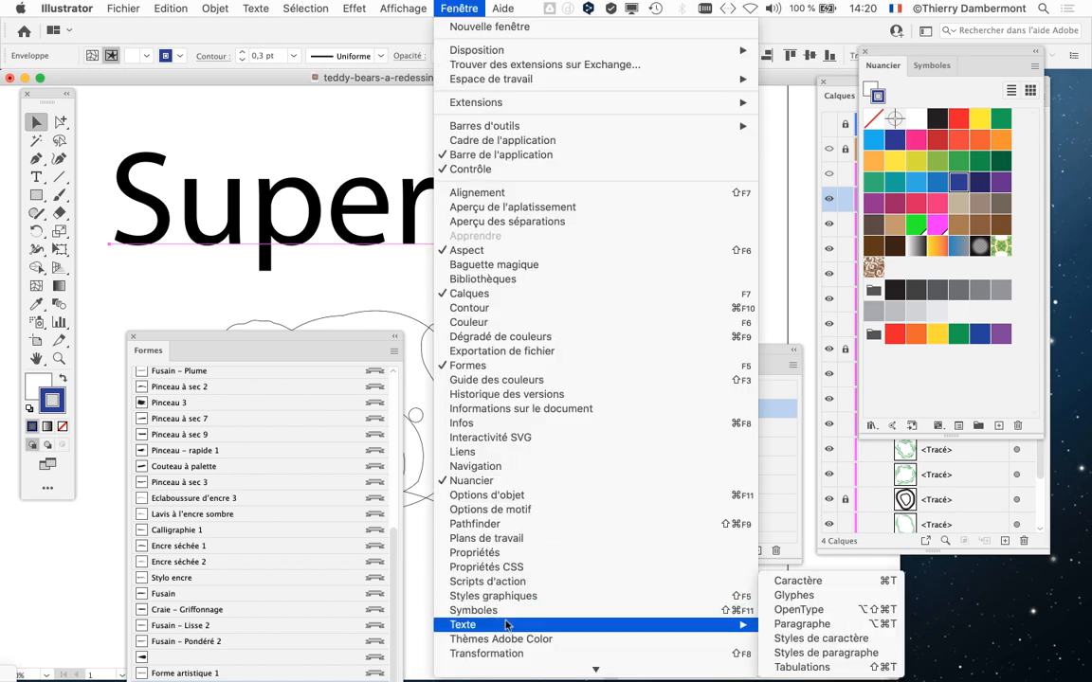
pyautogui.click(785, 581)
pyautogui.moveTo(875, 630); pyautogui.dragTo(559, 193)
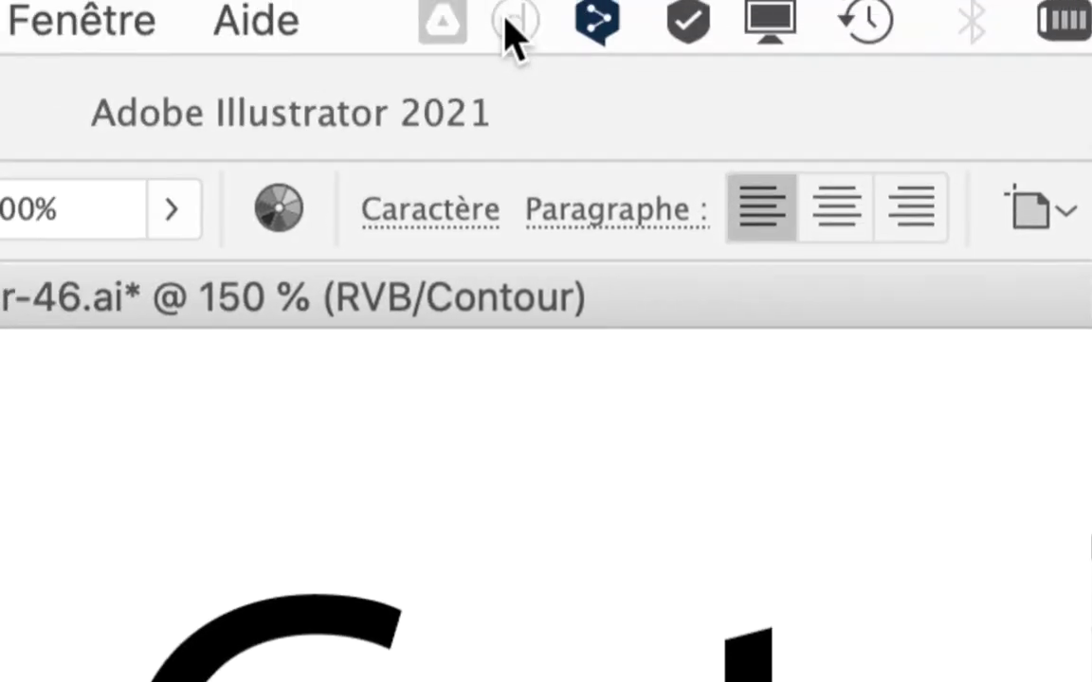
pyautogui.click(438, 28)
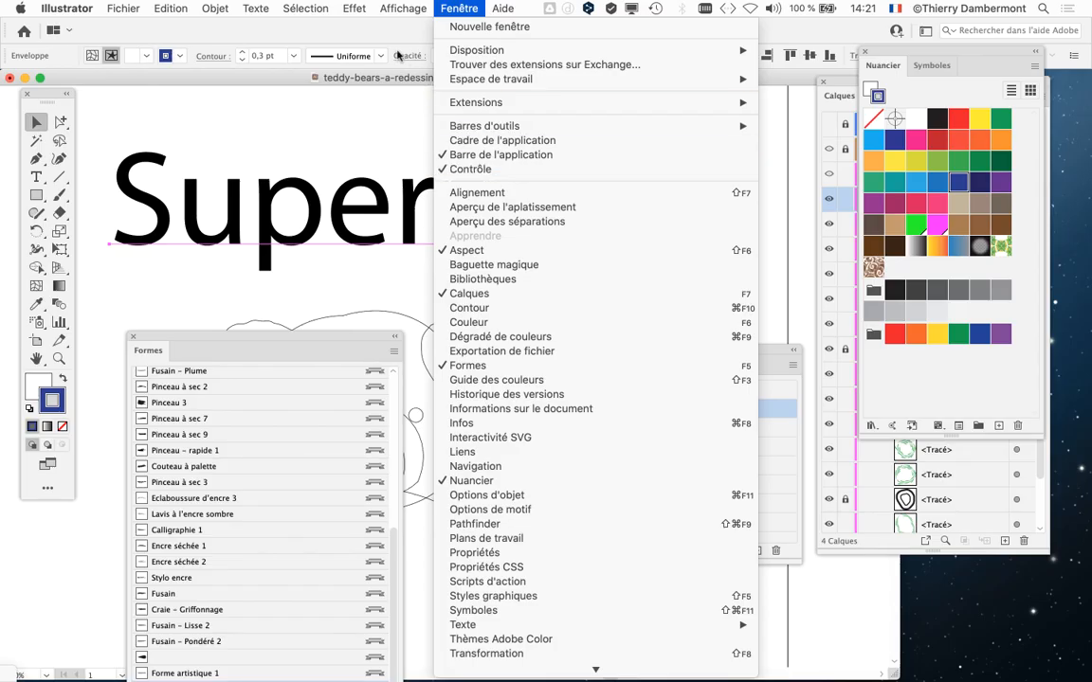
pyautogui.press('super+t')
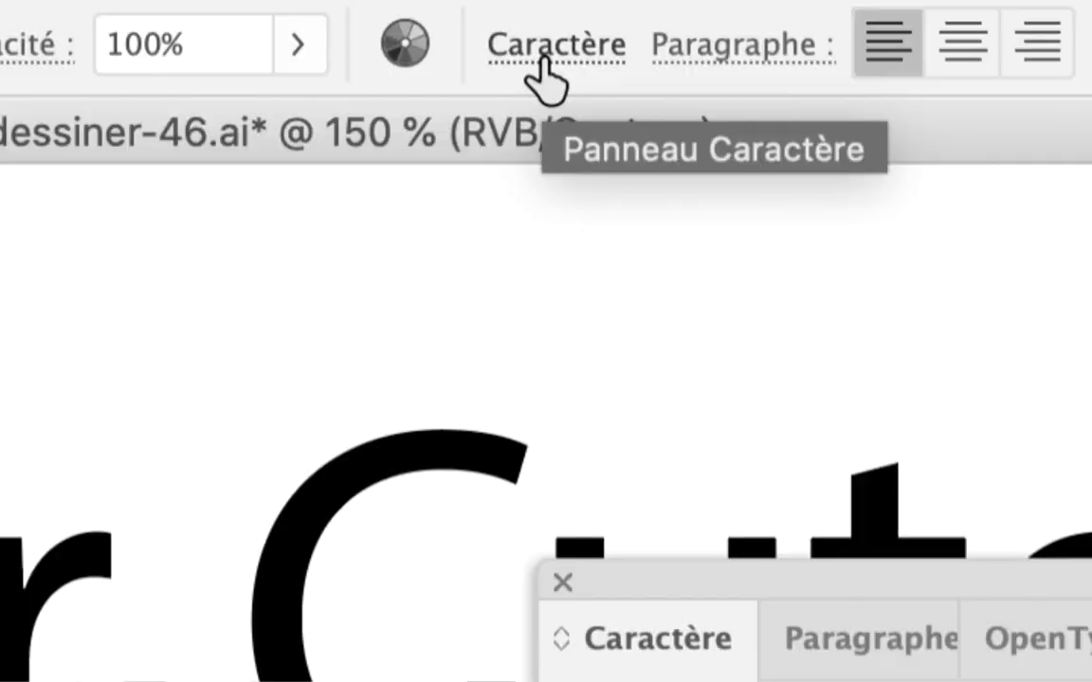
pyautogui.click(544, 76)
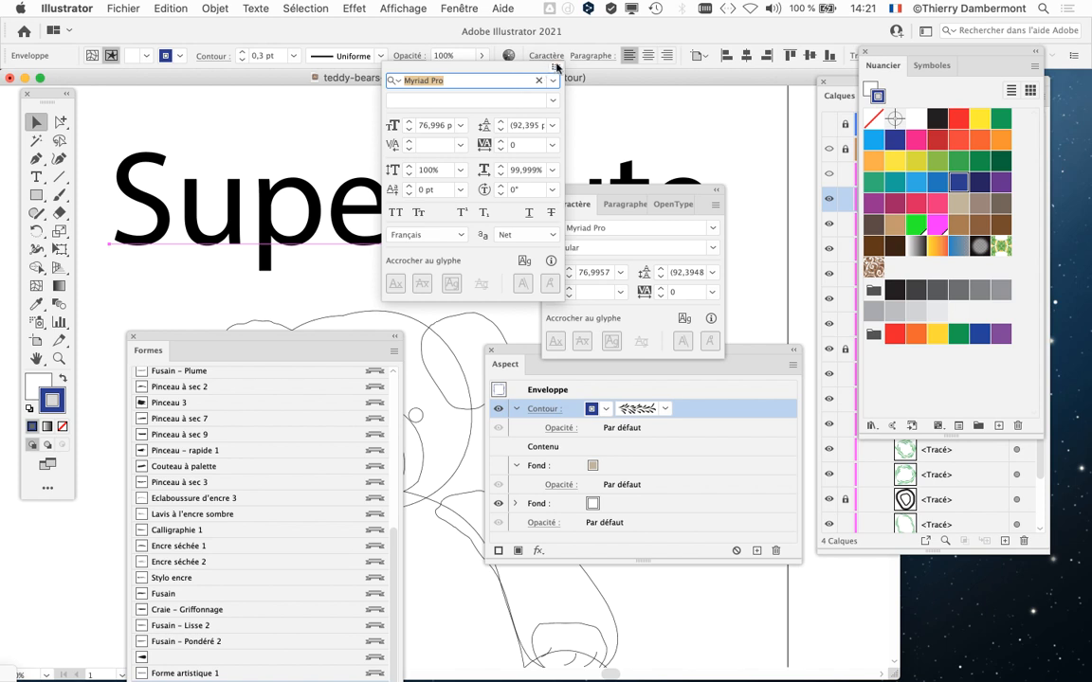
pyautogui.click(652, 190)
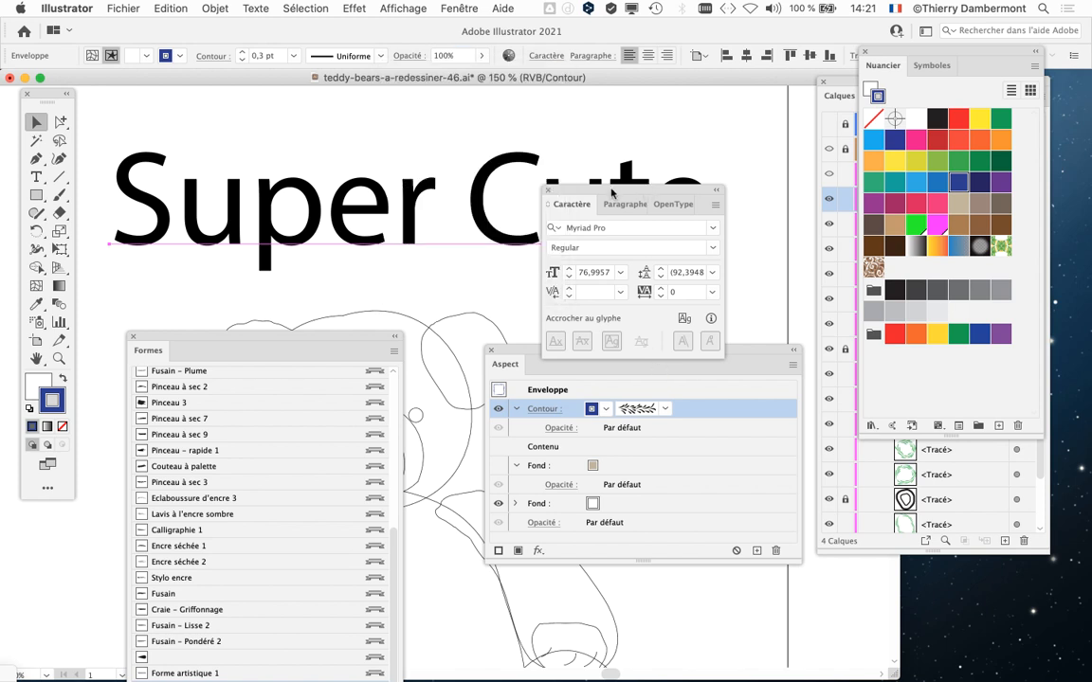
pyautogui.moveTo(652, 189); pyautogui.dragTo(731, 106)
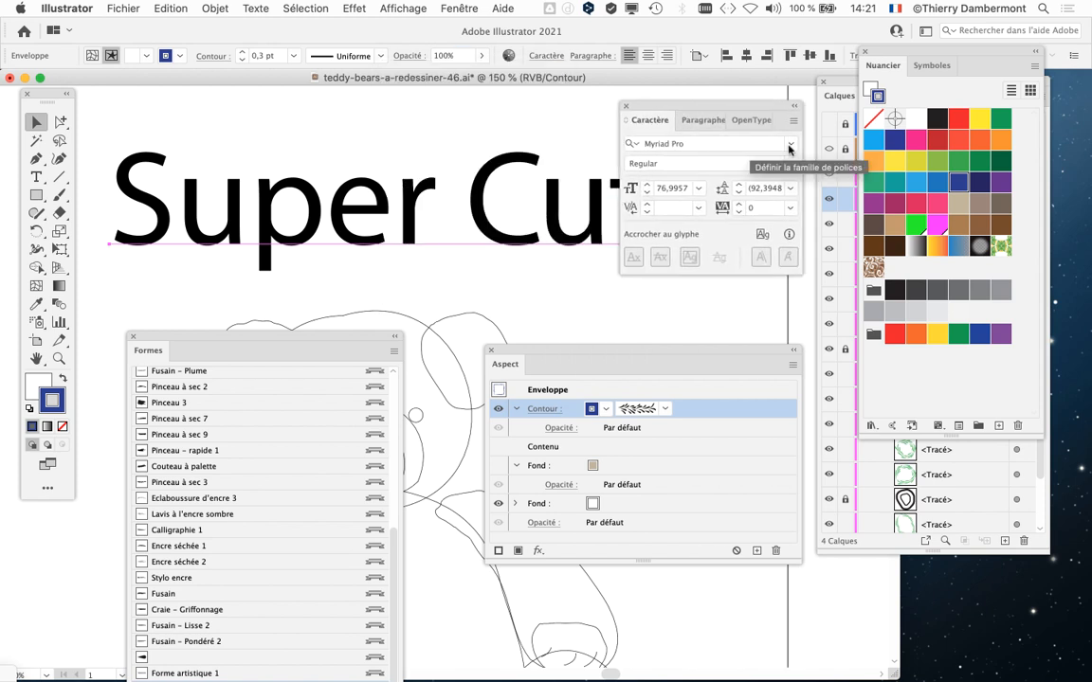
# Step: Change the "Super Cute" font to Athelas Regular and return to the preview display with the lettering uncovered
pyautogui.click(714, 143)
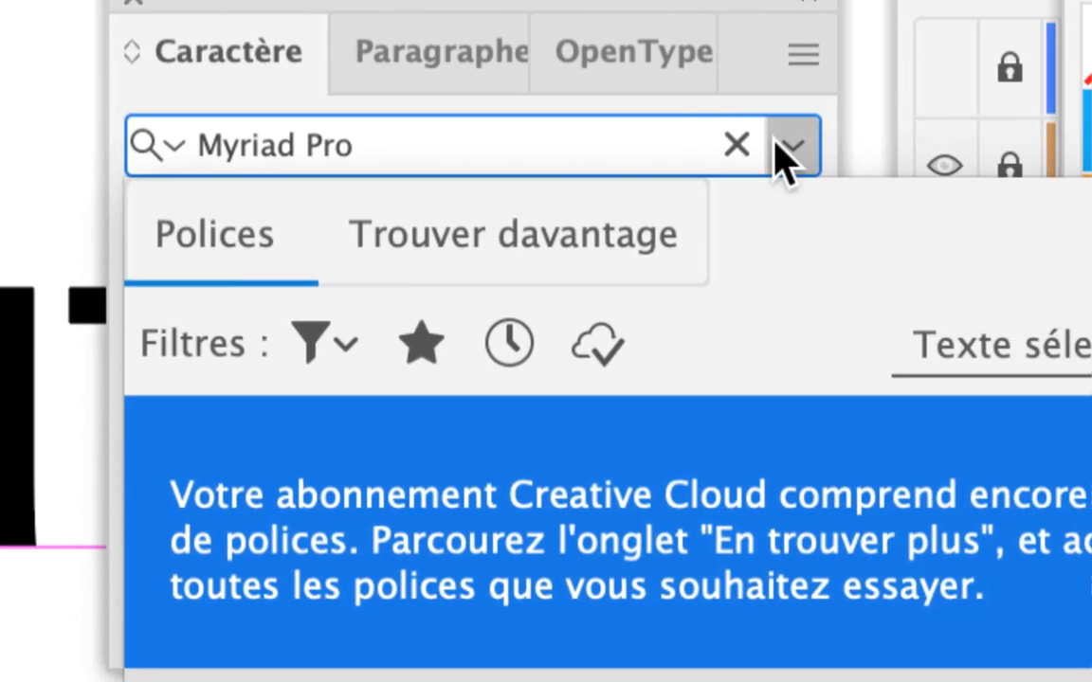
pyautogui.click(980, 142)
pyautogui.click(783, 144)
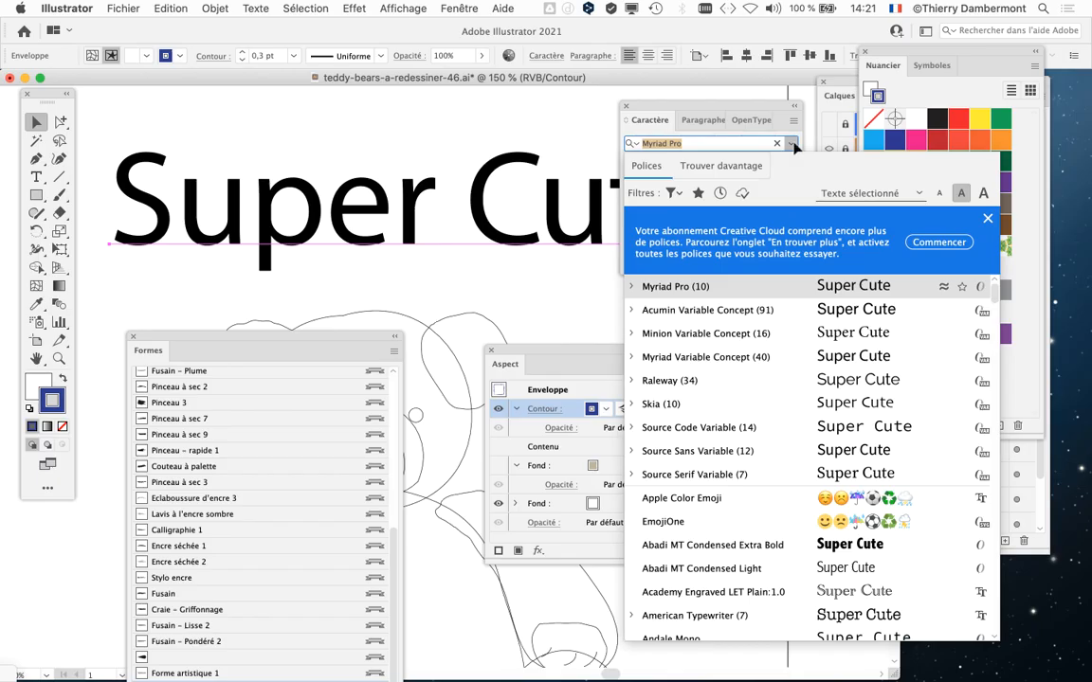
pyautogui.scroll(-4, 731, 539)
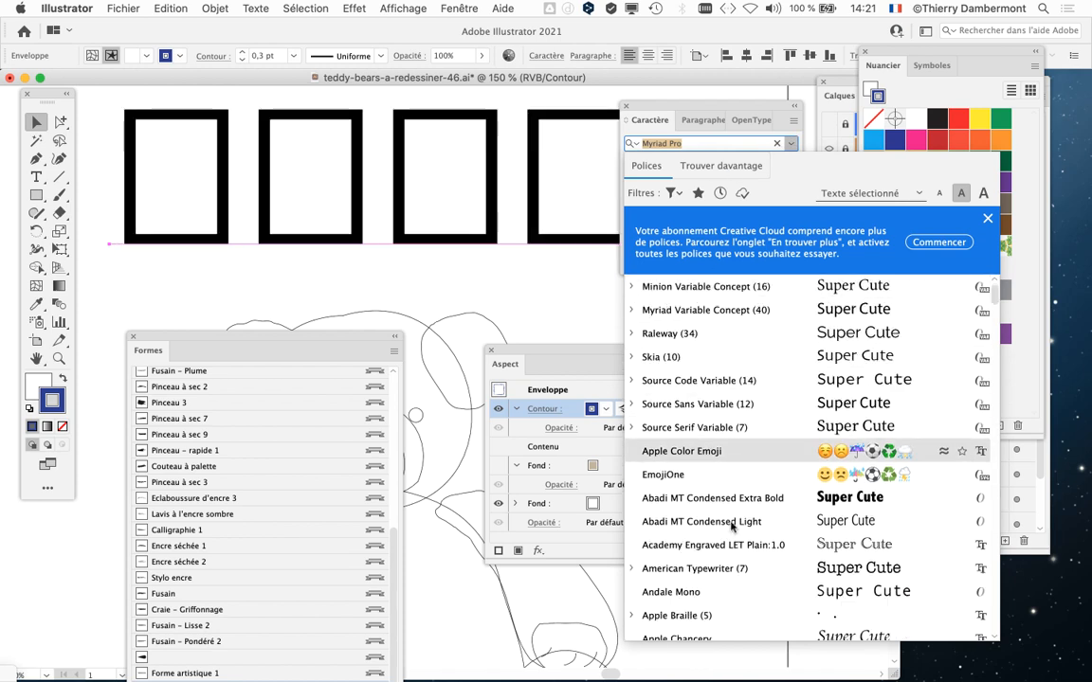
pyautogui.scroll(-3, 720, 536)
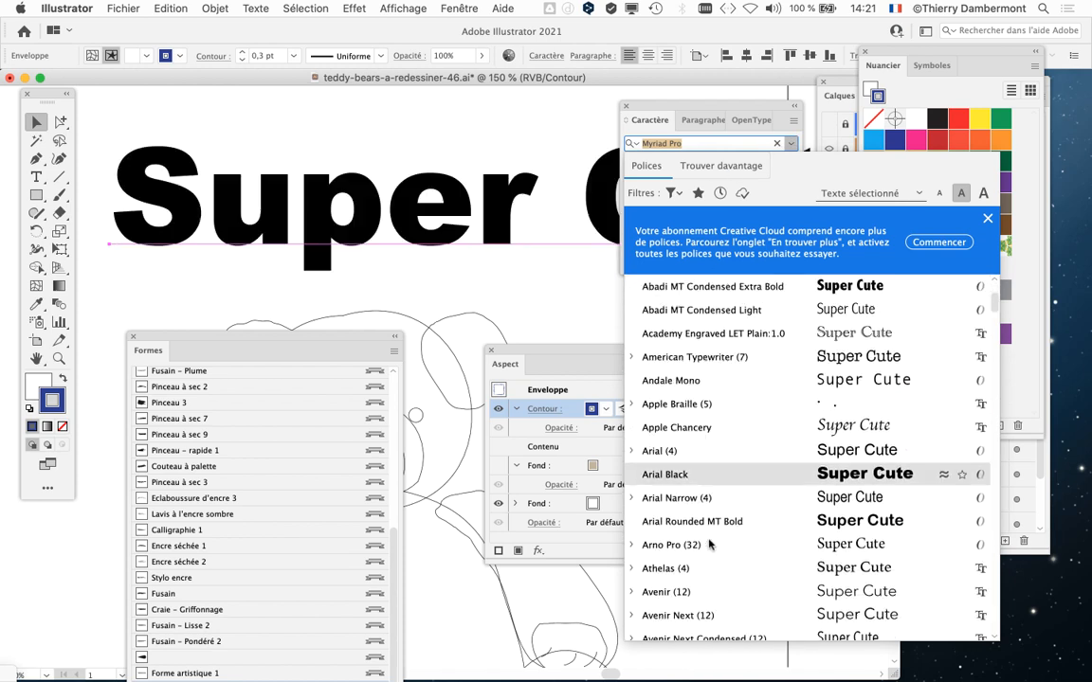
pyautogui.scroll(-2, 706, 528)
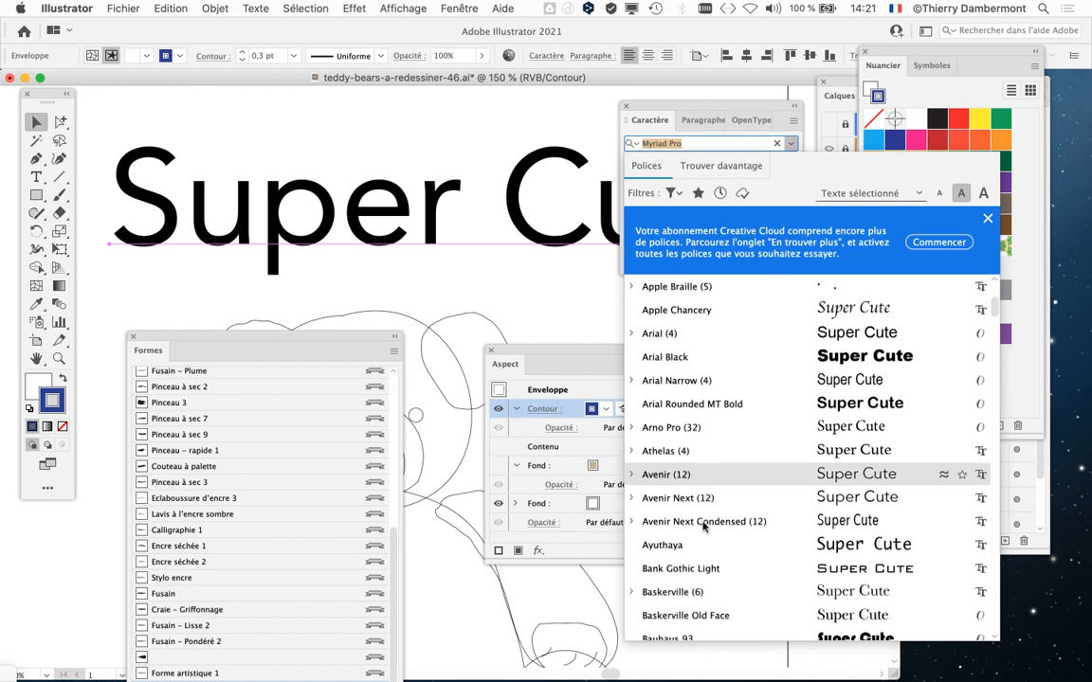
pyautogui.scroll(-2, 735, 529)
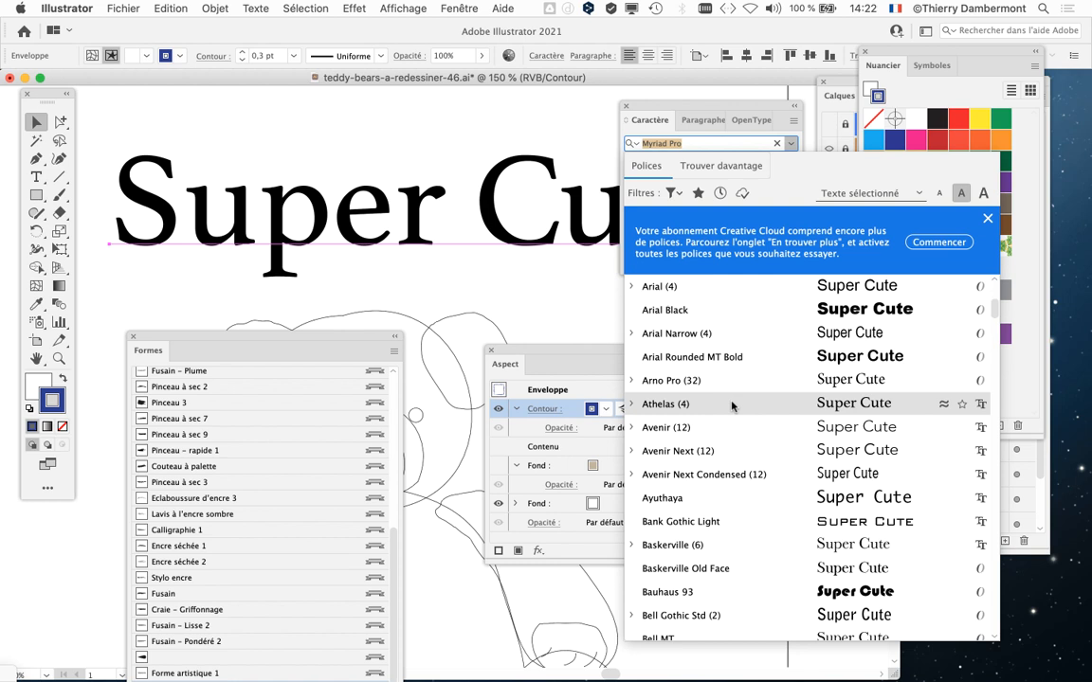
pyautogui.click(732, 406)
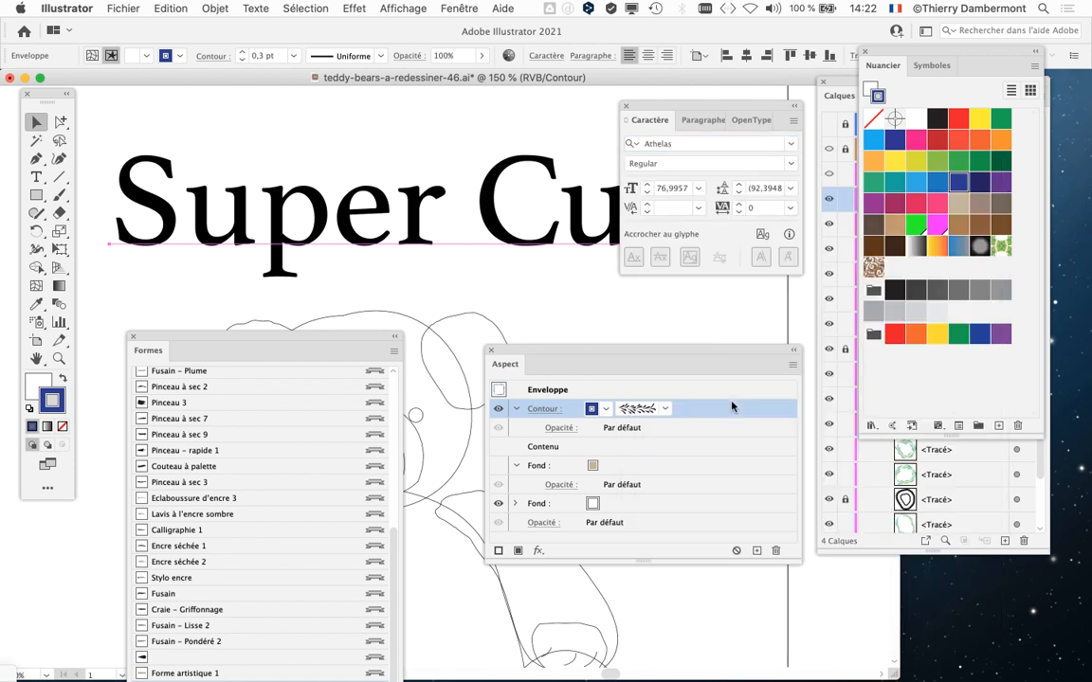
pyautogui.moveTo(649, 111); pyautogui.dragTo(705, 312)
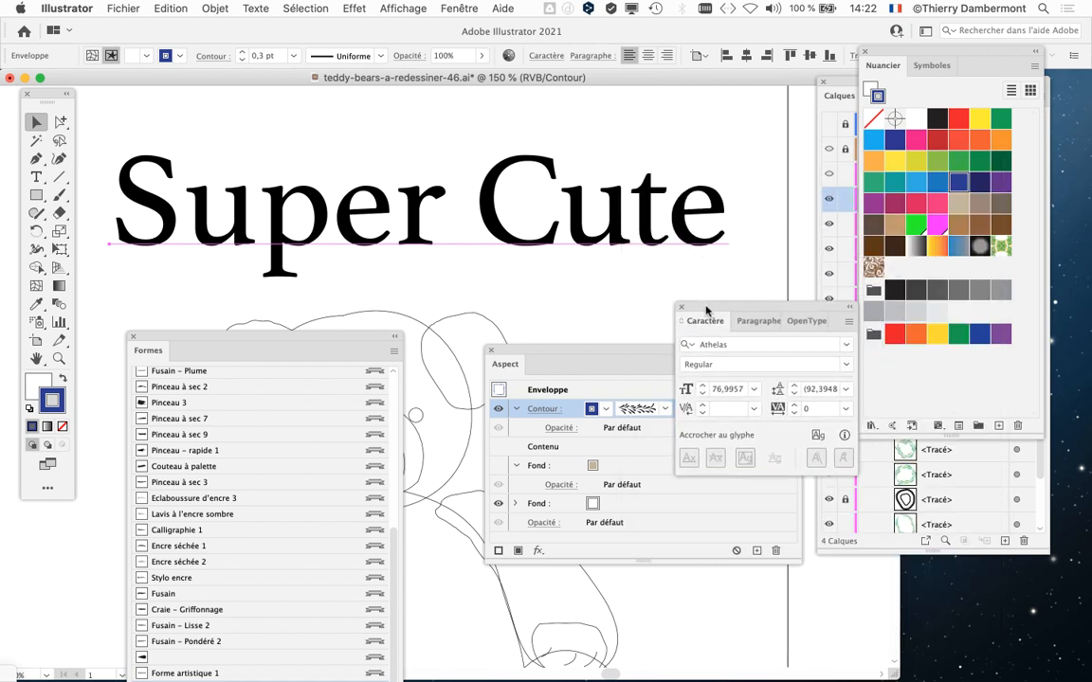
pyautogui.press('super+y')
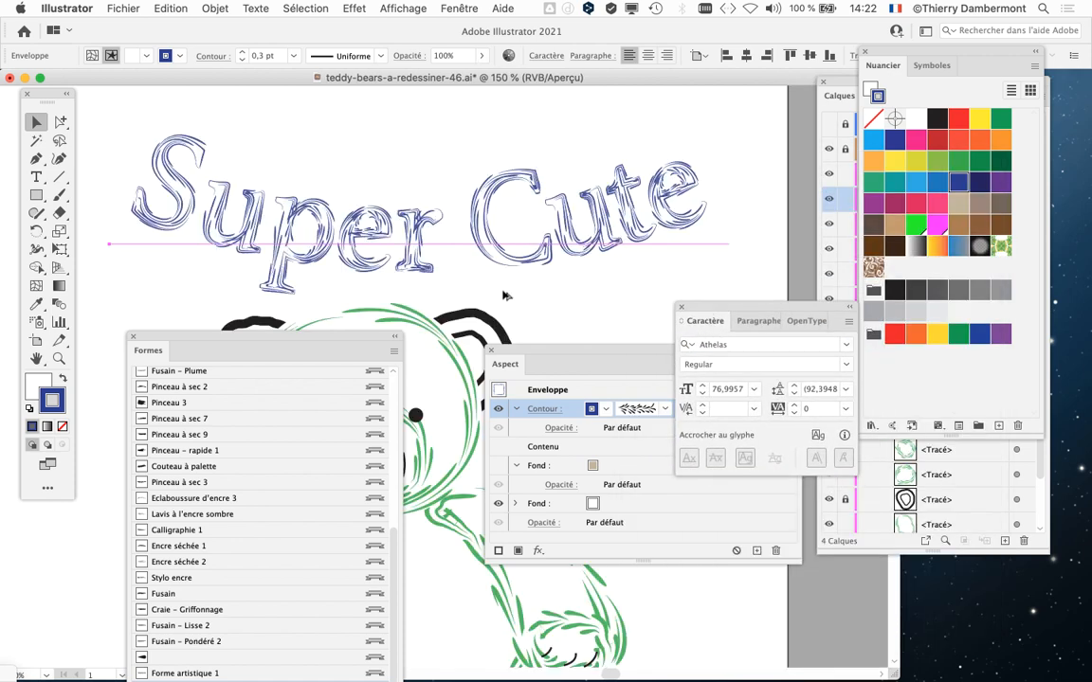
# Step: View the artwork at 100 % and lock the "Super Cute" envelope inside the "dessin" layer
pyautogui.press('super+1')
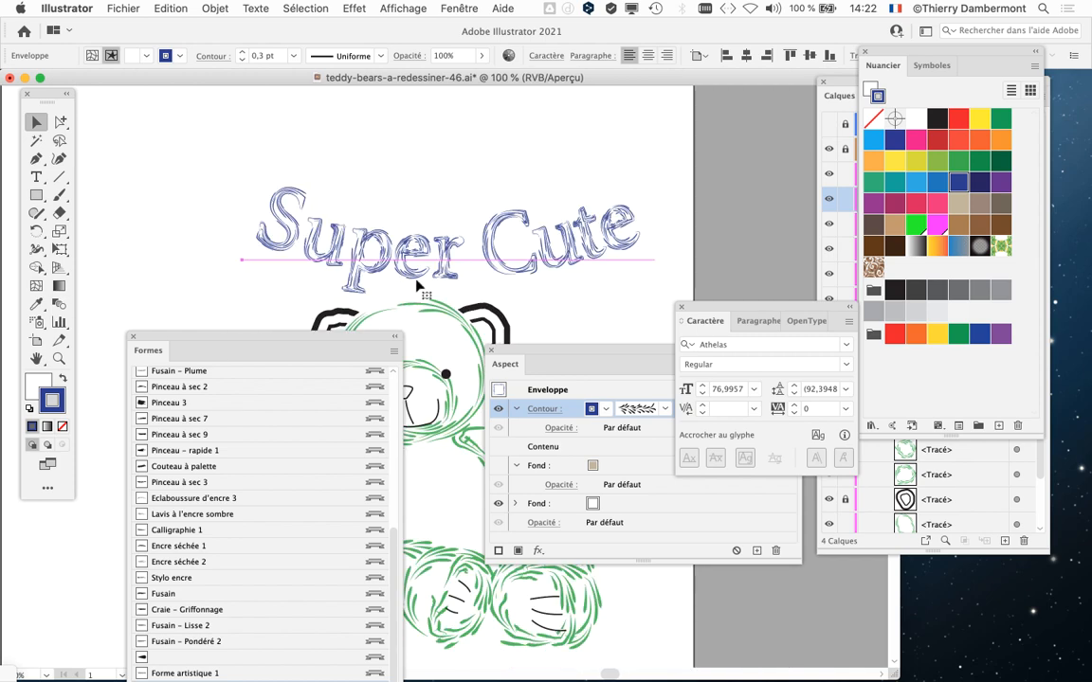
pyautogui.scroll(-3, 459, 254)
pyautogui.hscroll(3, 459, 254)
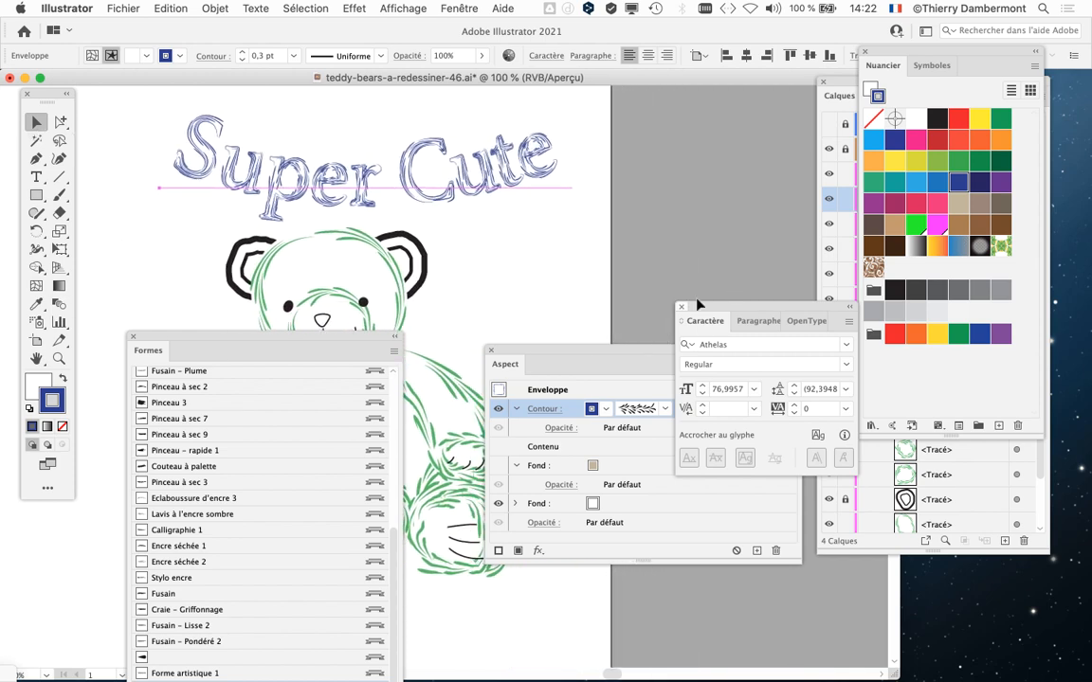
pyautogui.moveTo(523, 364); pyautogui.dragTo(500, 528)
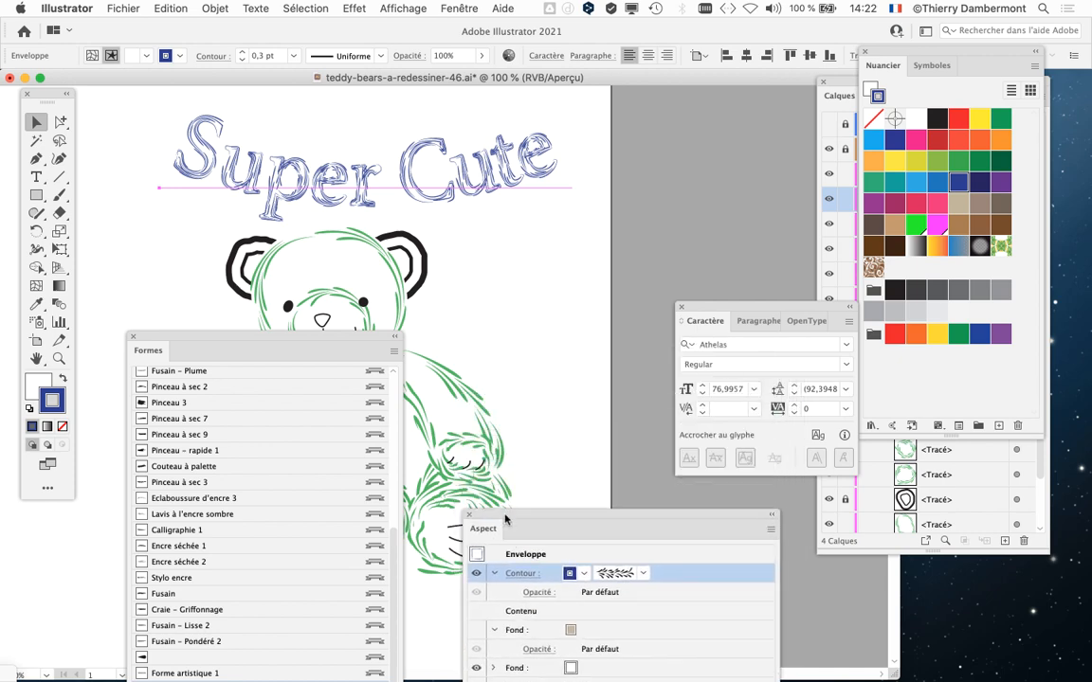
pyautogui.moveTo(839, 85); pyautogui.dragTo(621, 114)
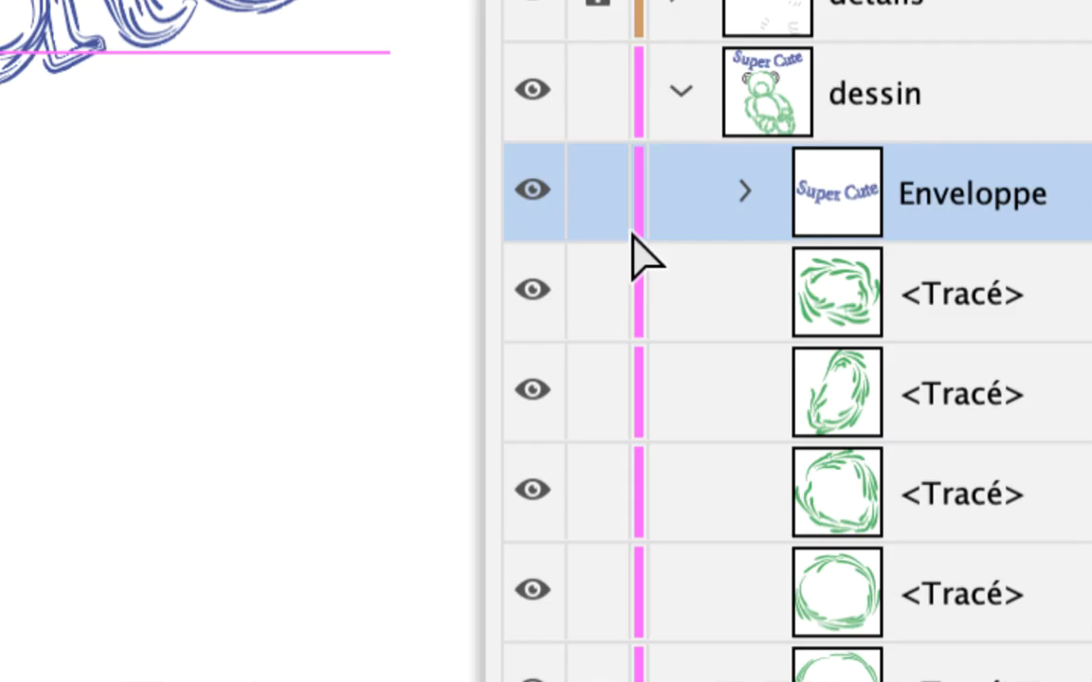
pyautogui.click(624, 224)
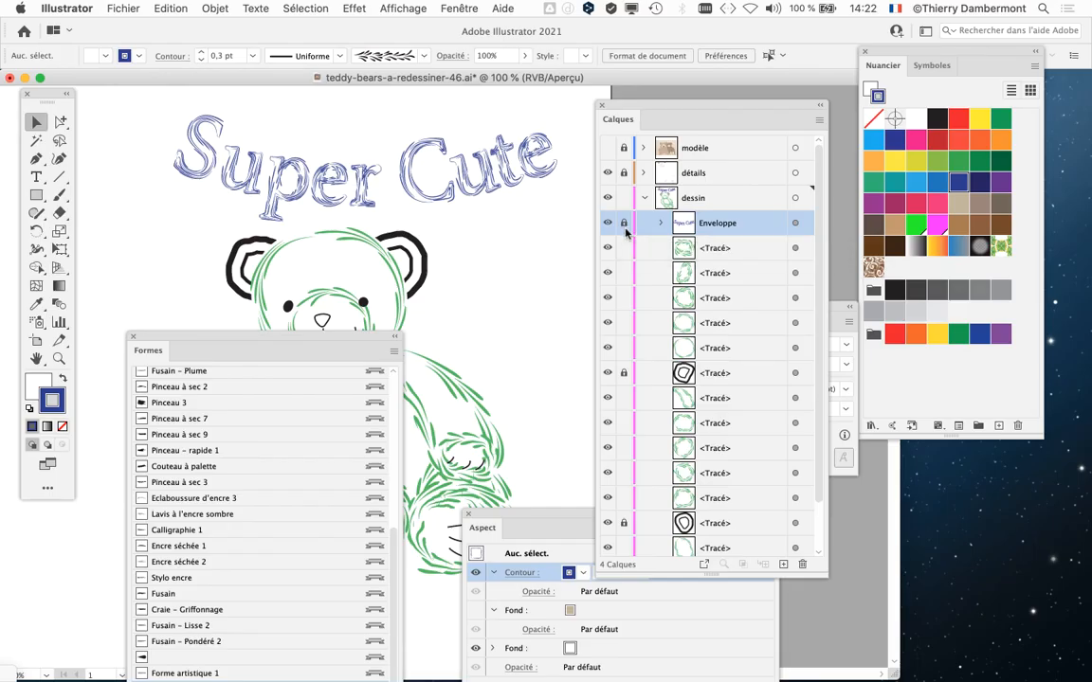
# Step: Show the character settings and move the brush list and the appearance settings clear of the teddy bear
pyautogui.press('super+t')
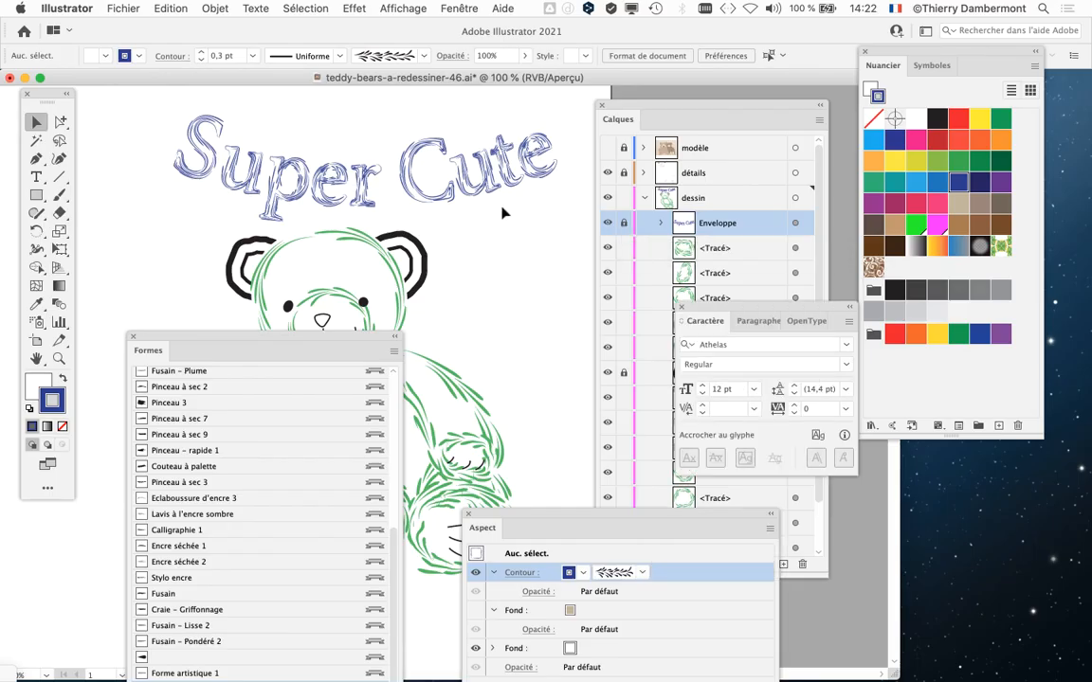
pyautogui.moveTo(149, 340); pyautogui.dragTo(867, 503)
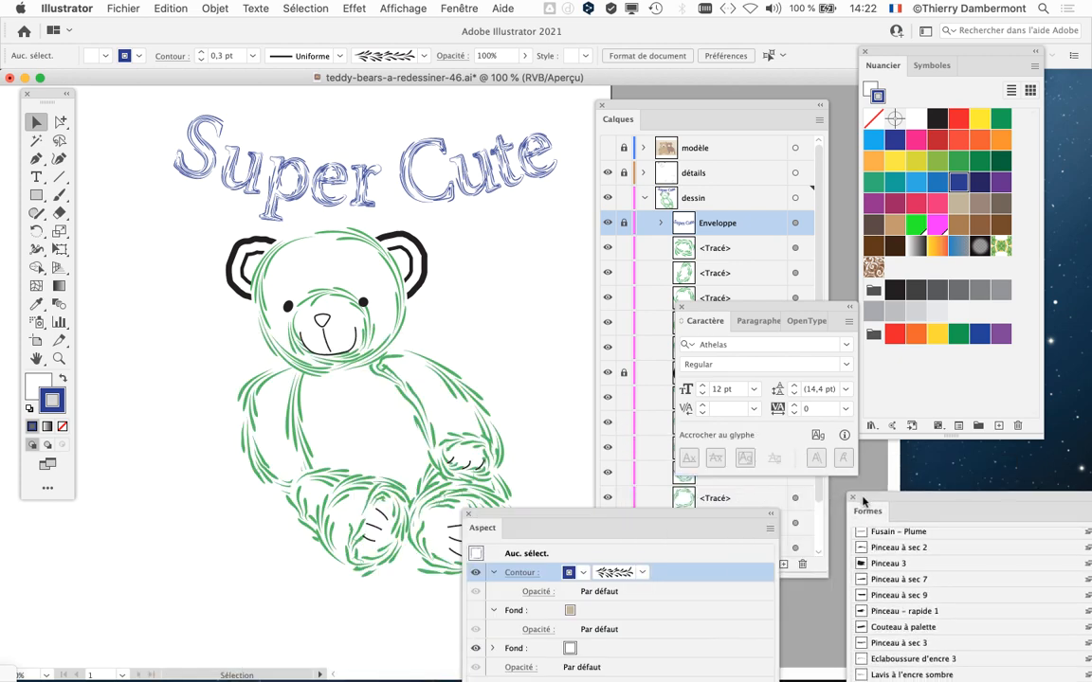
pyautogui.moveTo(739, 517); pyautogui.dragTo(190, 555)
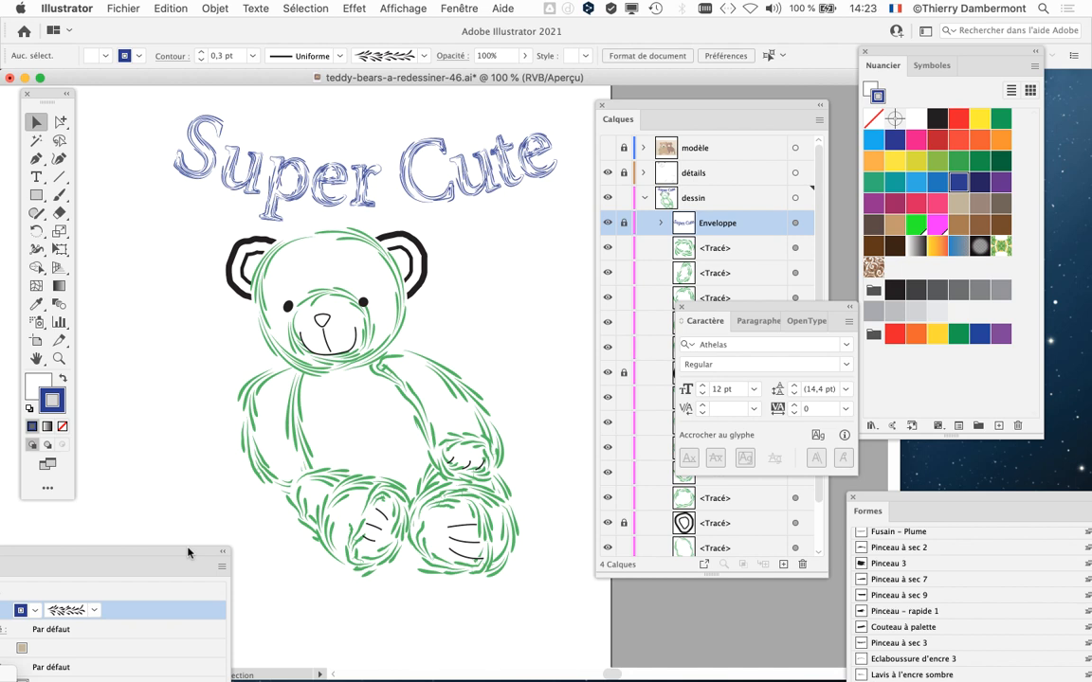
# Step: Switch to Firefox and open the Adobe Fonts site from the Google results for "typekit"
pyautogui.hotkey('ctrl', 'Left')
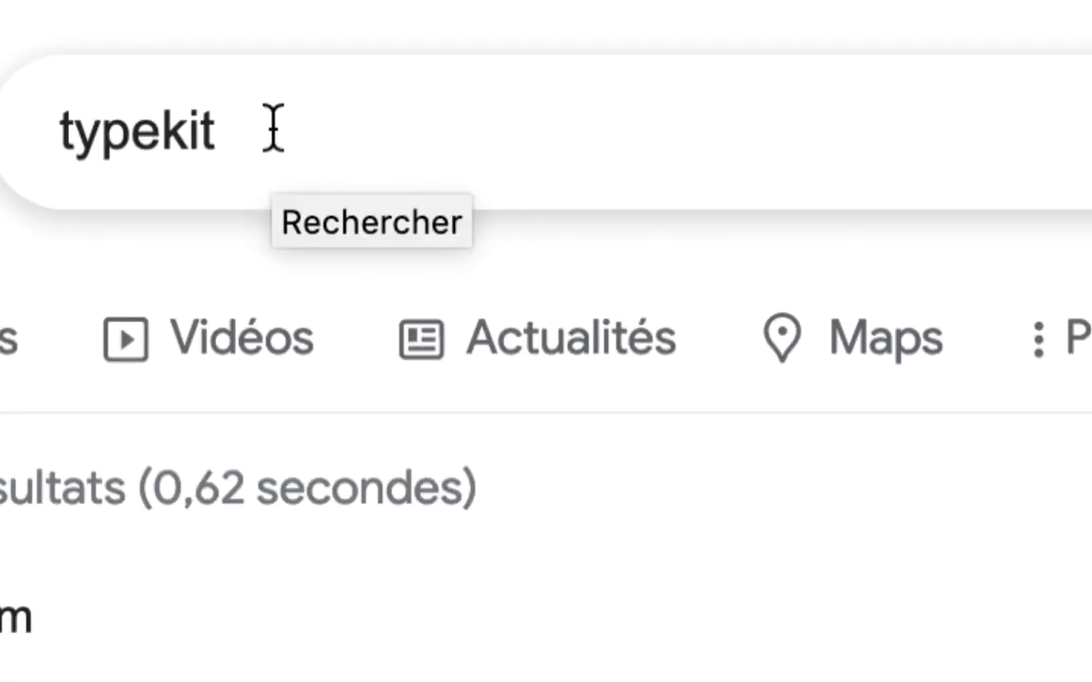
pyautogui.moveTo(273, 129); pyautogui.dragTo(37, 136)
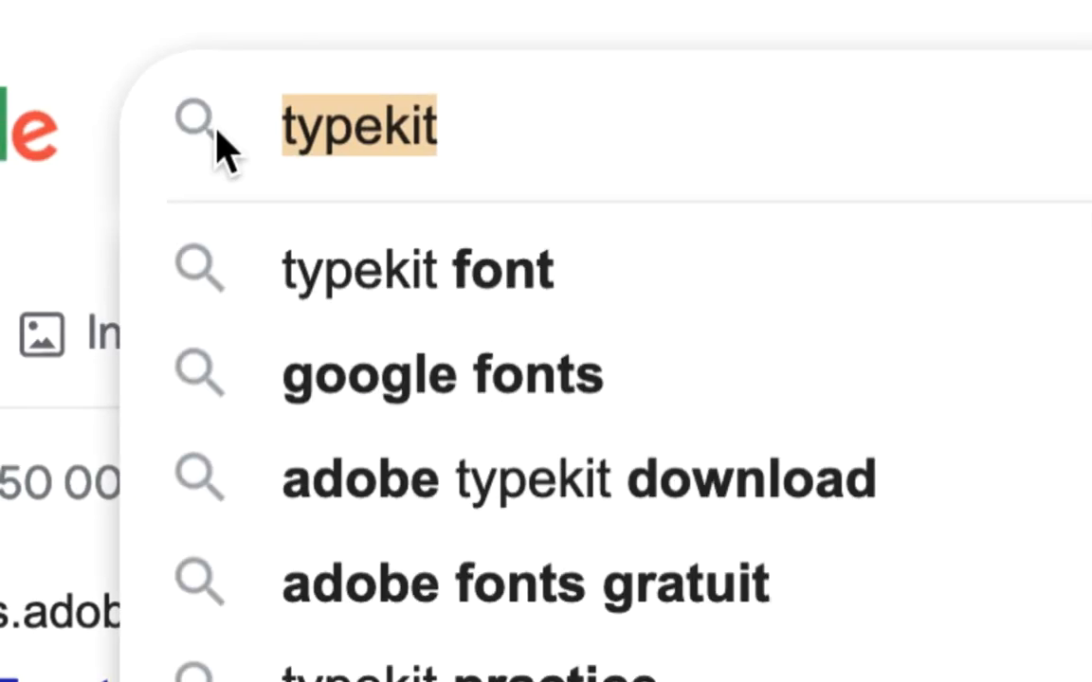
pyautogui.click(753, 243)
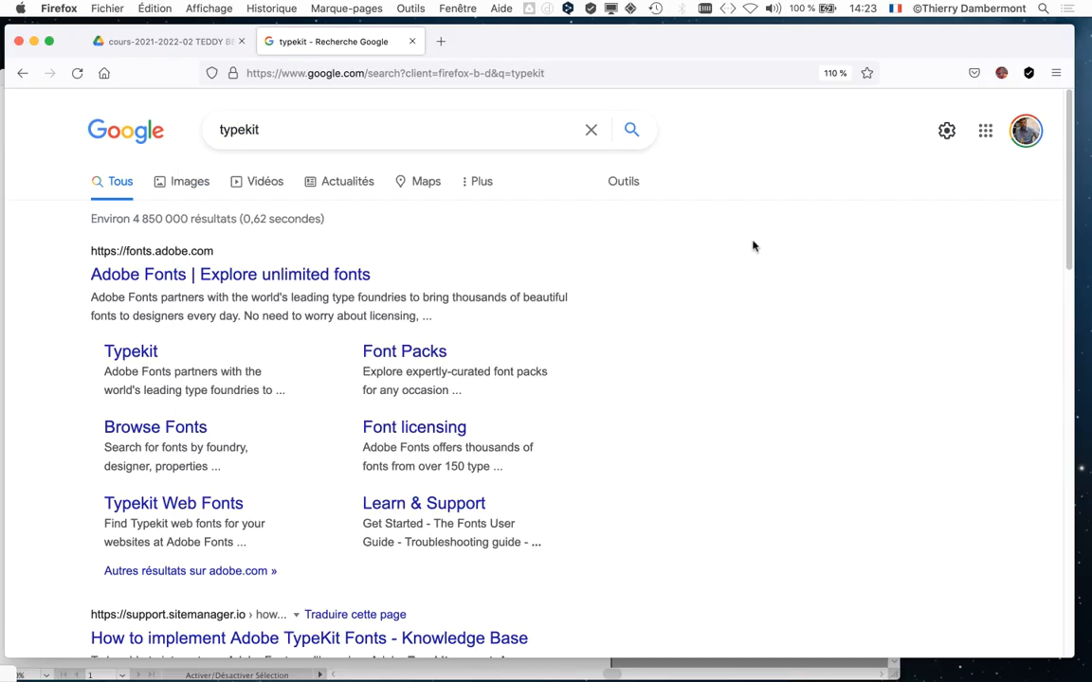
pyautogui.click(170, 283)
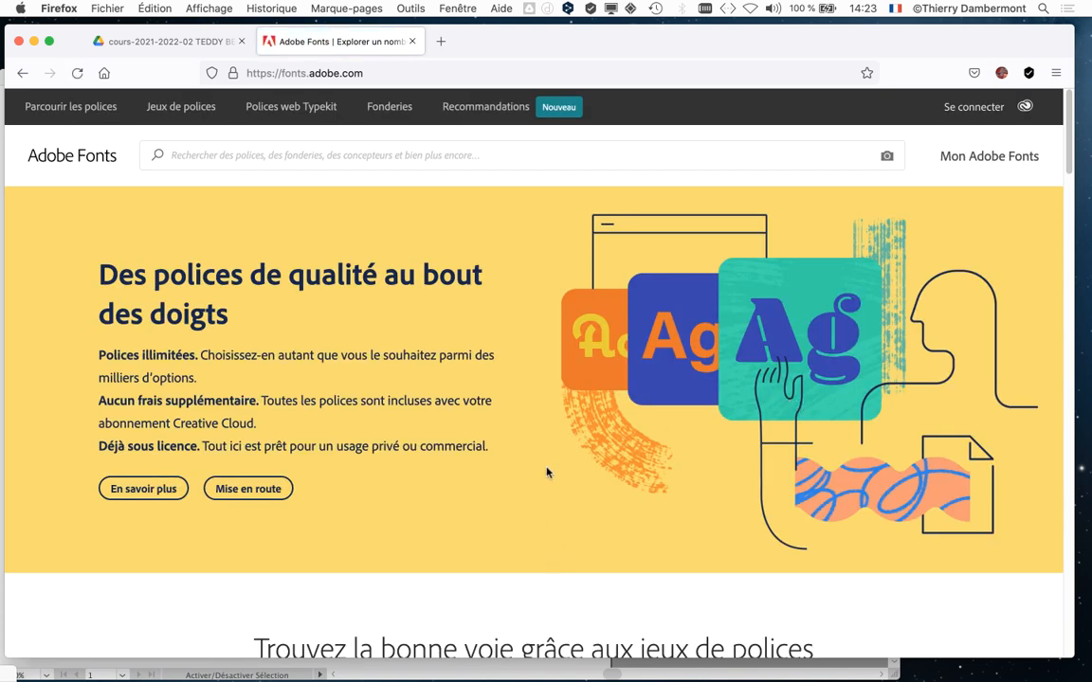
# Step: Look through the Adobe Fonts home page, from the font packs to the explanation of browsing, activating and using fonts
pyautogui.scroll(-2, 538, 458)
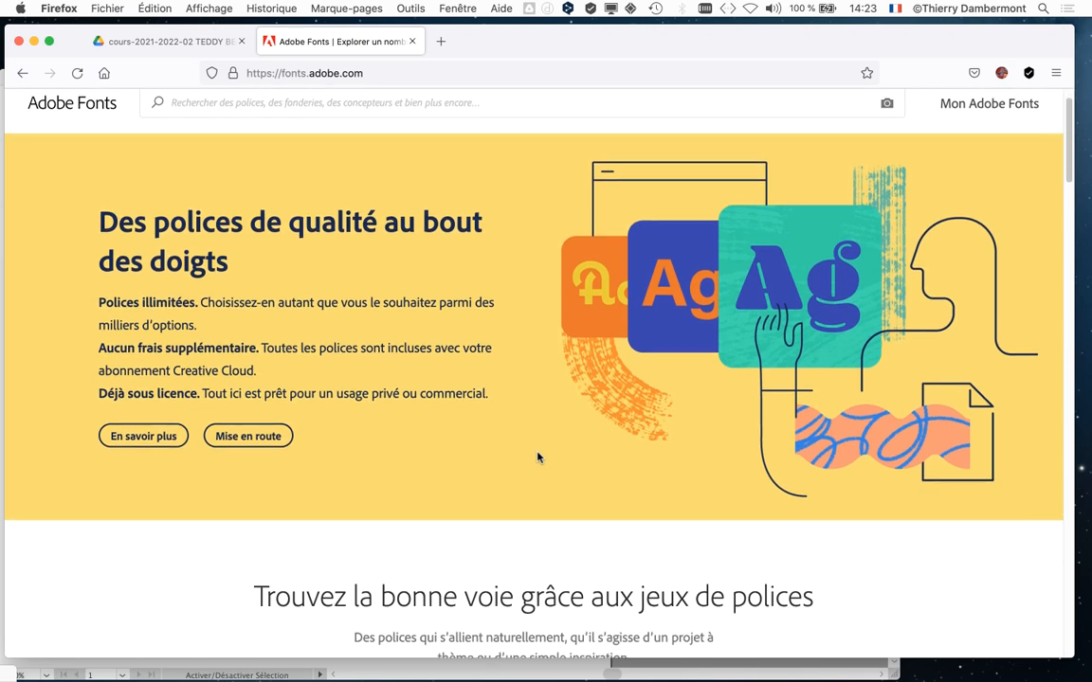
pyautogui.scroll(-1, 538, 458)
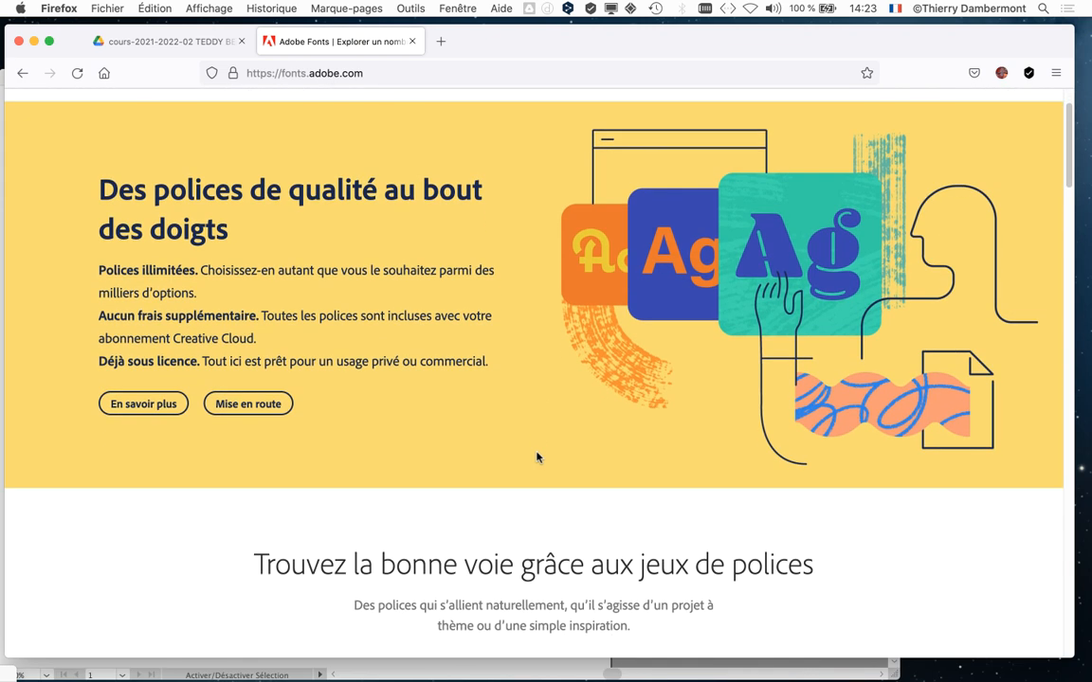
pyautogui.scroll(-10, 537, 457)
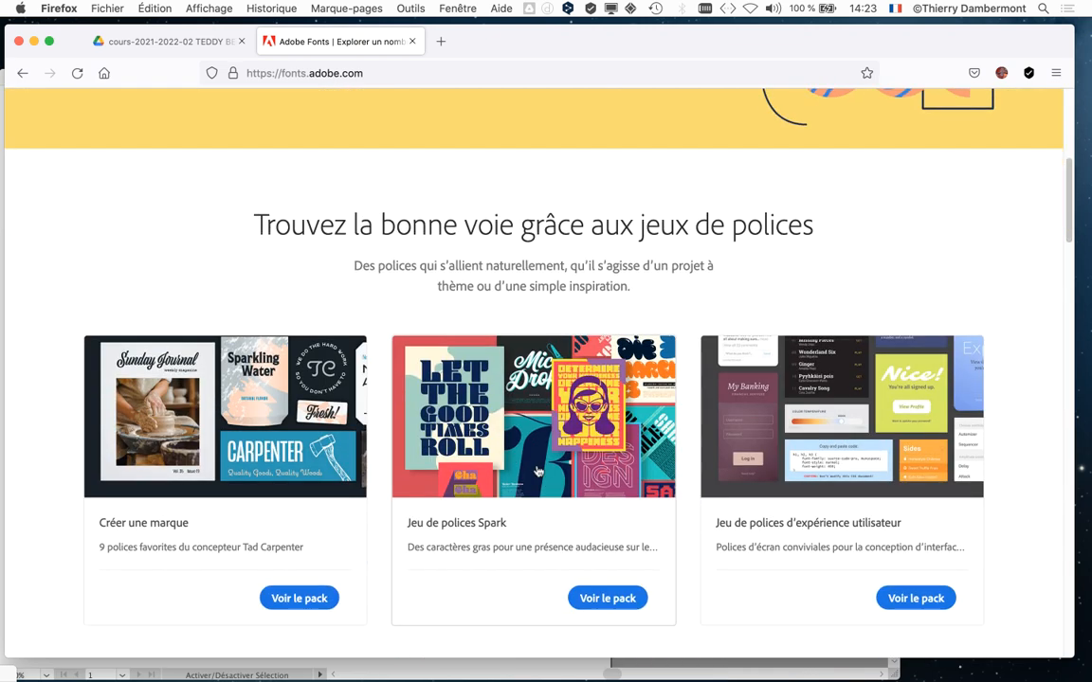
pyautogui.scroll(-8, 537, 472)
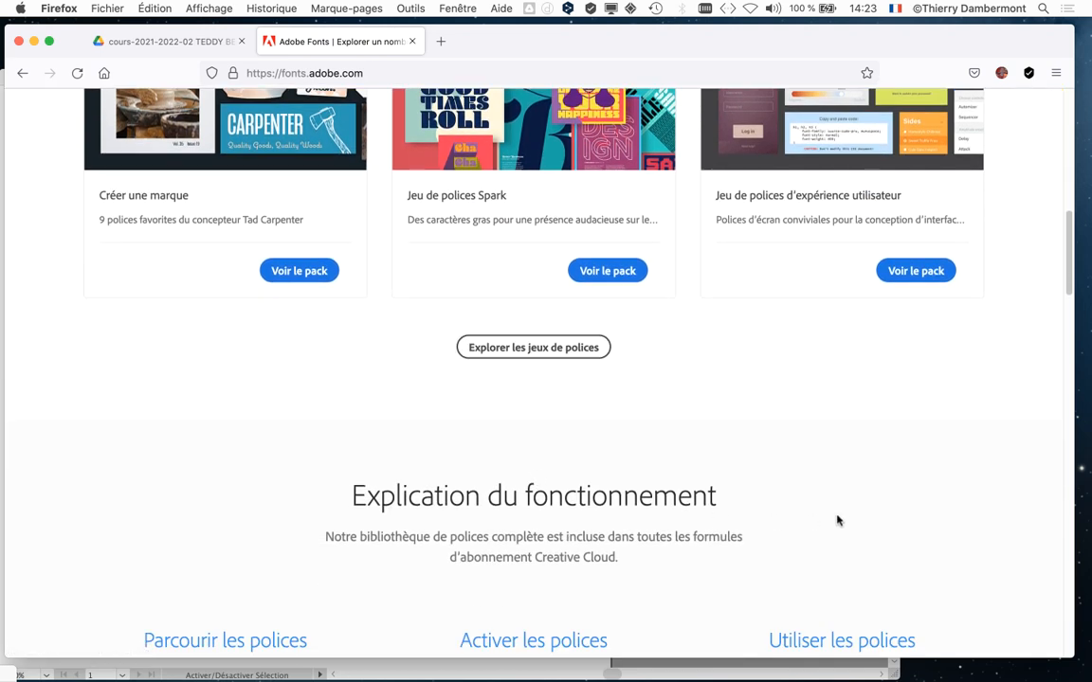
pyautogui.scroll(-6, 841, 515)
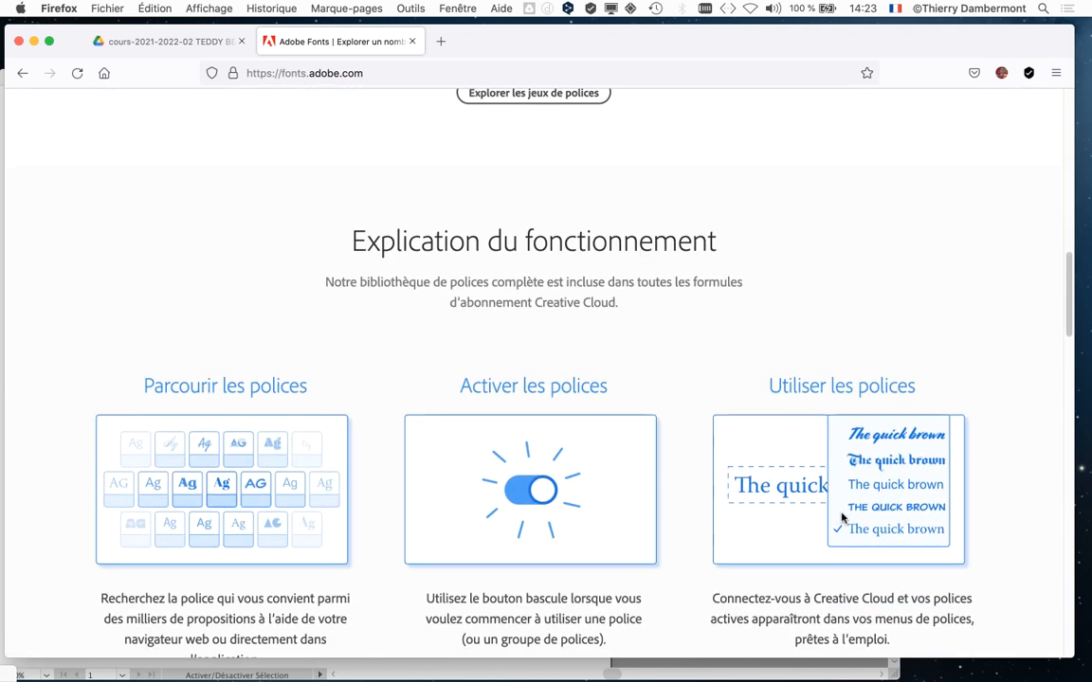
pyautogui.press('Home')
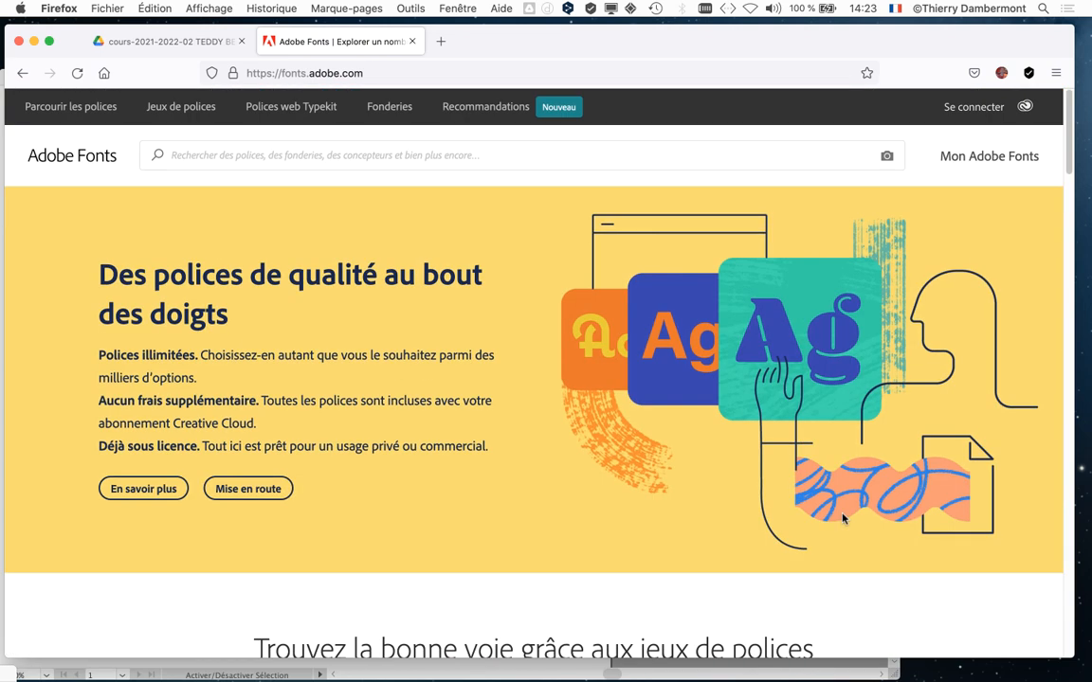
# Step: Search for "google fonts" in a new browser tab and open the Google Fonts site from the results
pyautogui.click(438, 41)
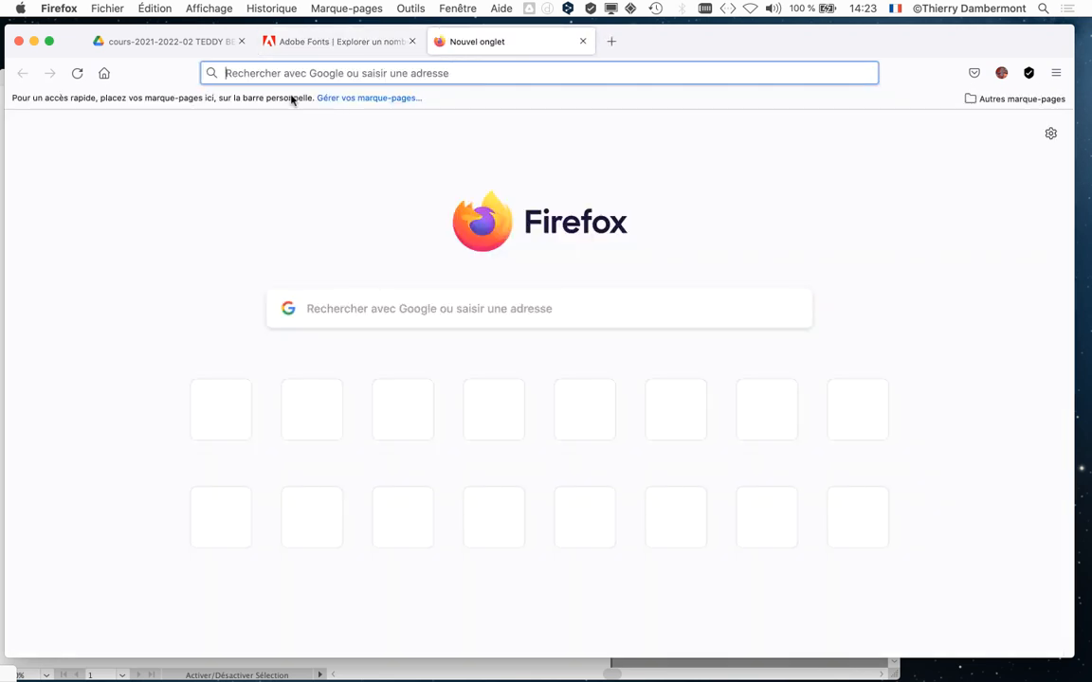
pyautogui.click(322, 309)
pyautogui.write('go')
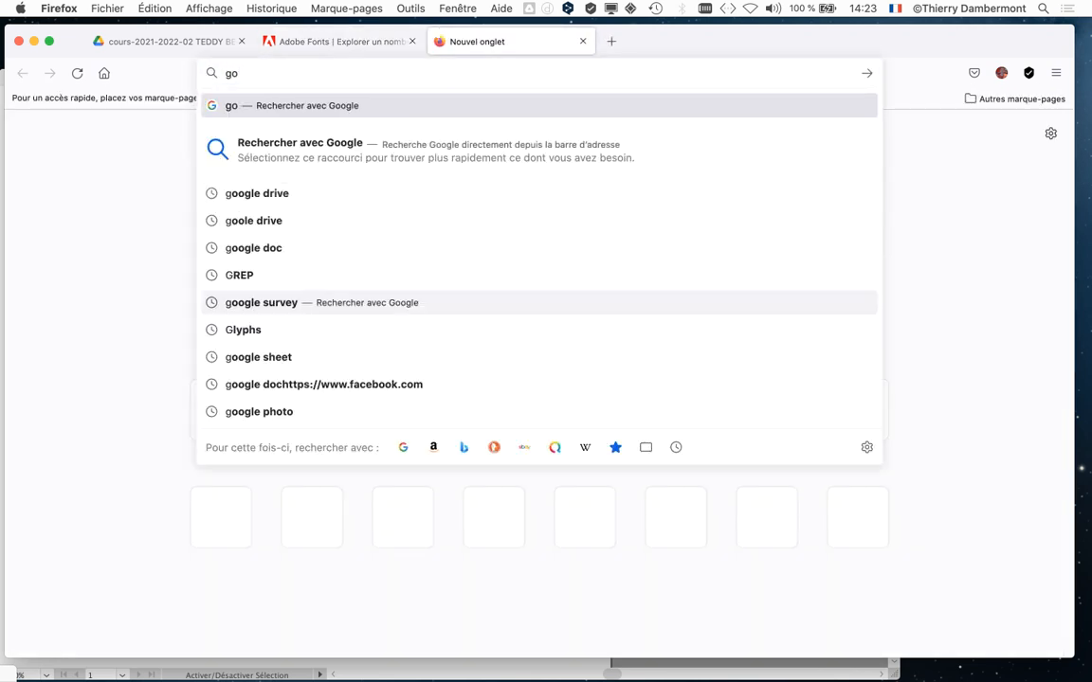
pyautogui.write('ogle fonts')
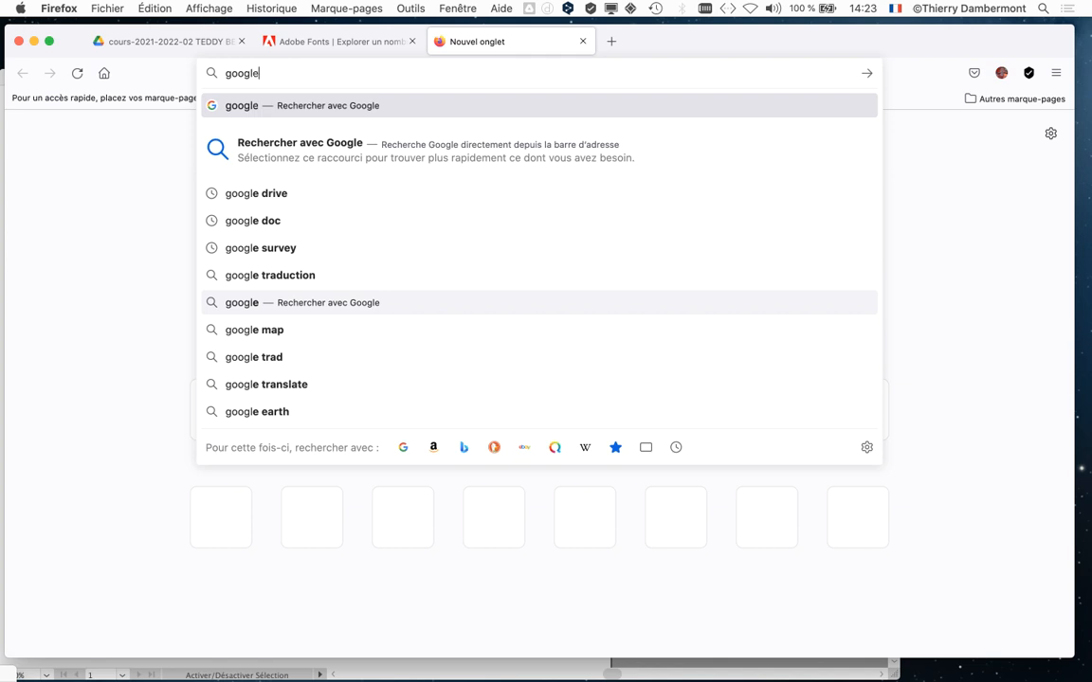
pyautogui.press('Return')
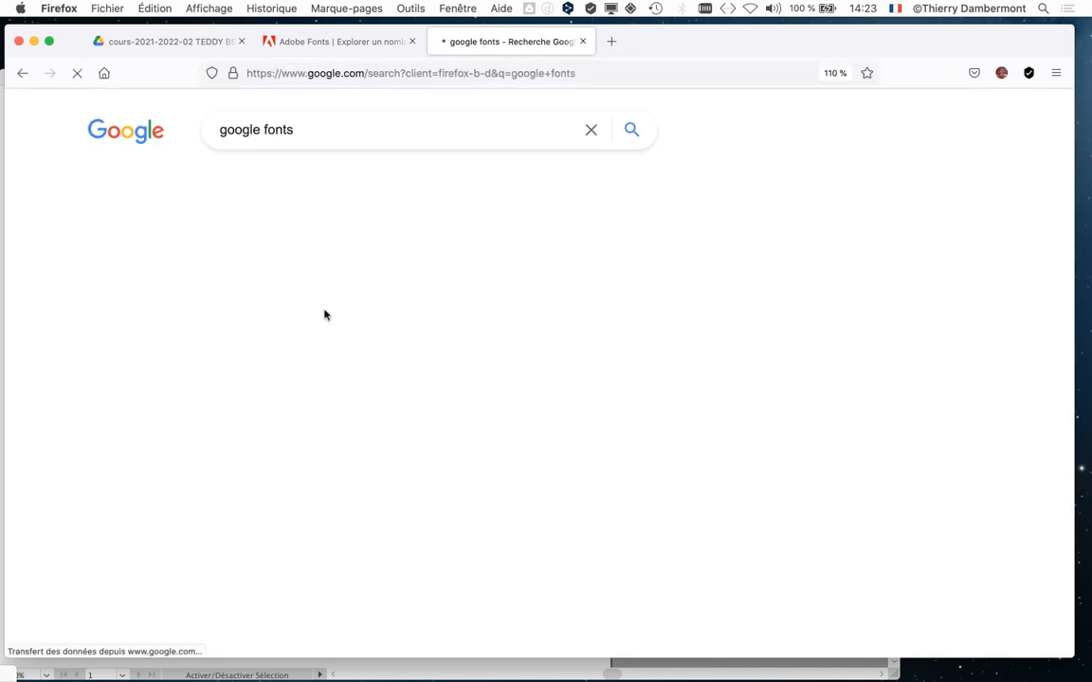
pyautogui.click(139, 274)
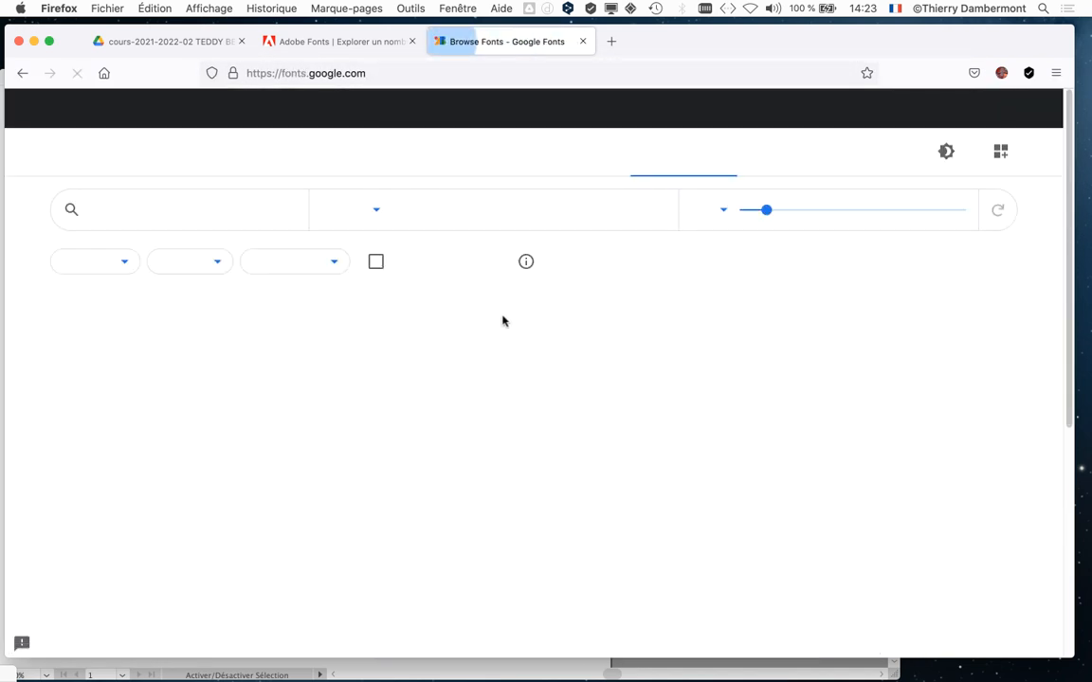
# Step: Examine the trending font families on Google Fonts and return to the font search and filter options
pyautogui.scroll(-2, 633, 439)
pyautogui.scroll(-5, 633, 439)
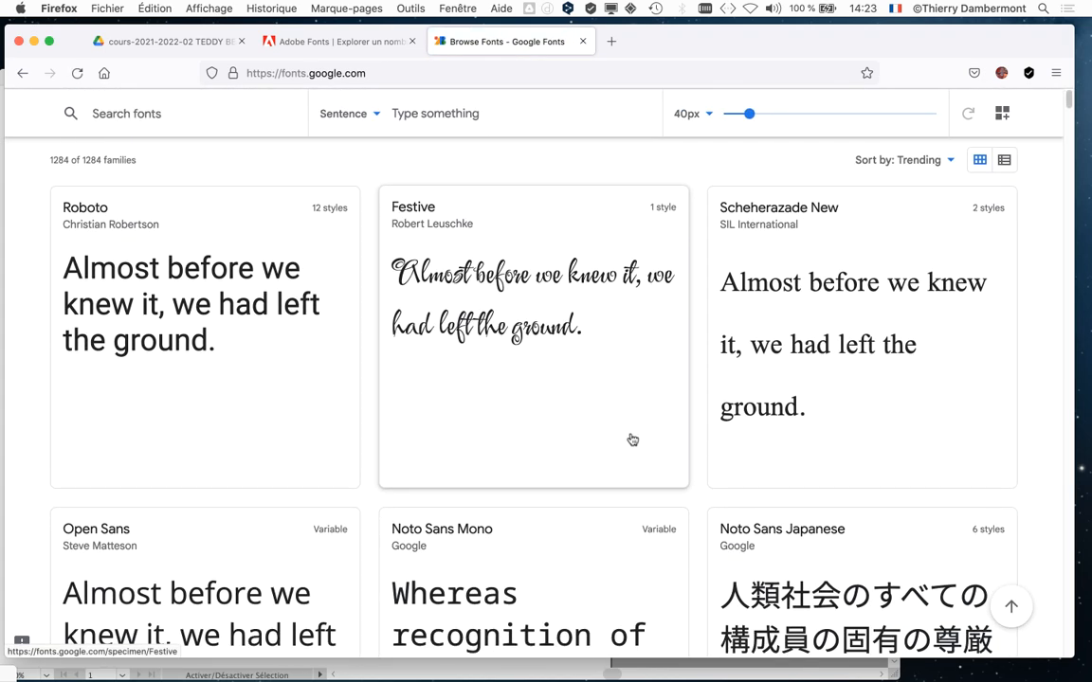
pyautogui.scroll(-5, 629, 445)
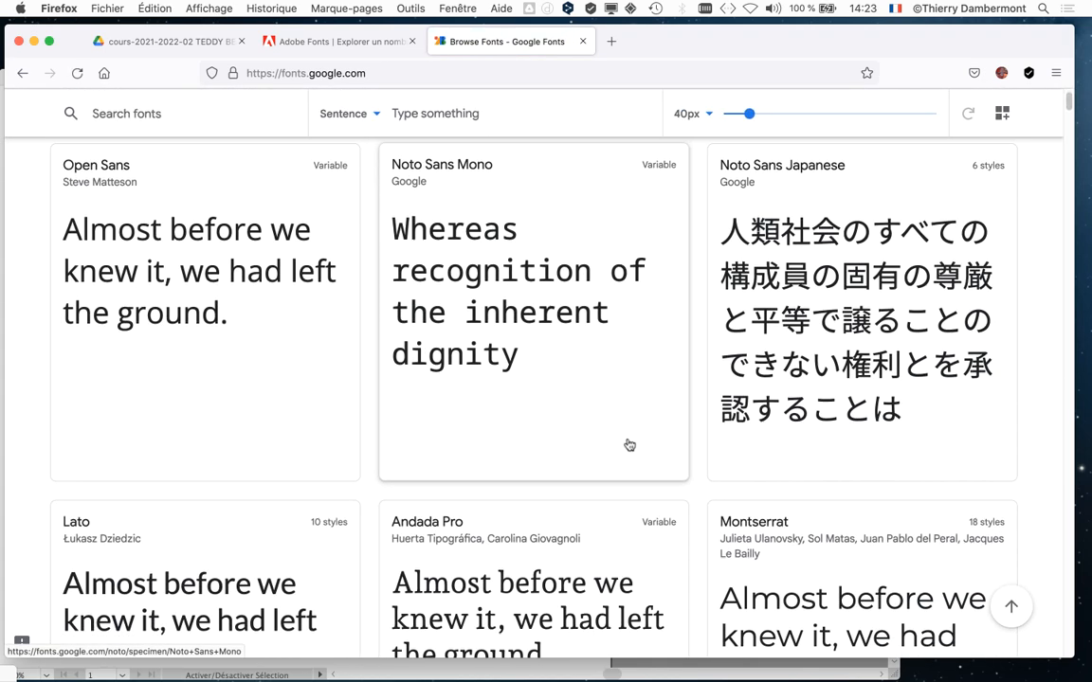
pyautogui.scroll(-4, 628, 445)
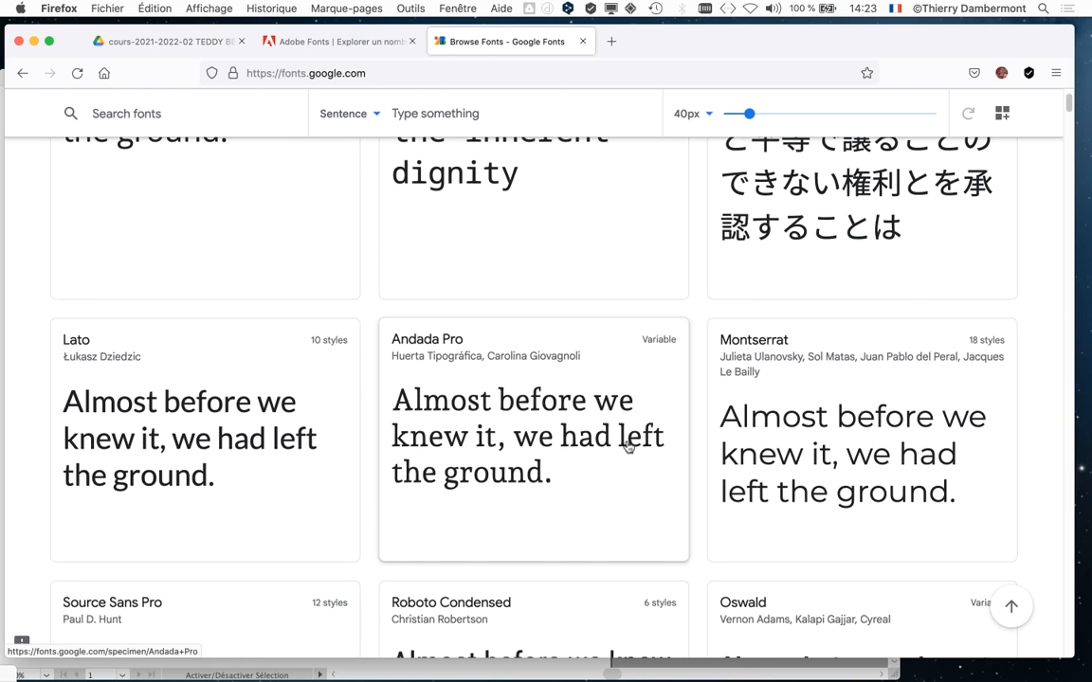
pyautogui.scroll(-5, 623, 452)
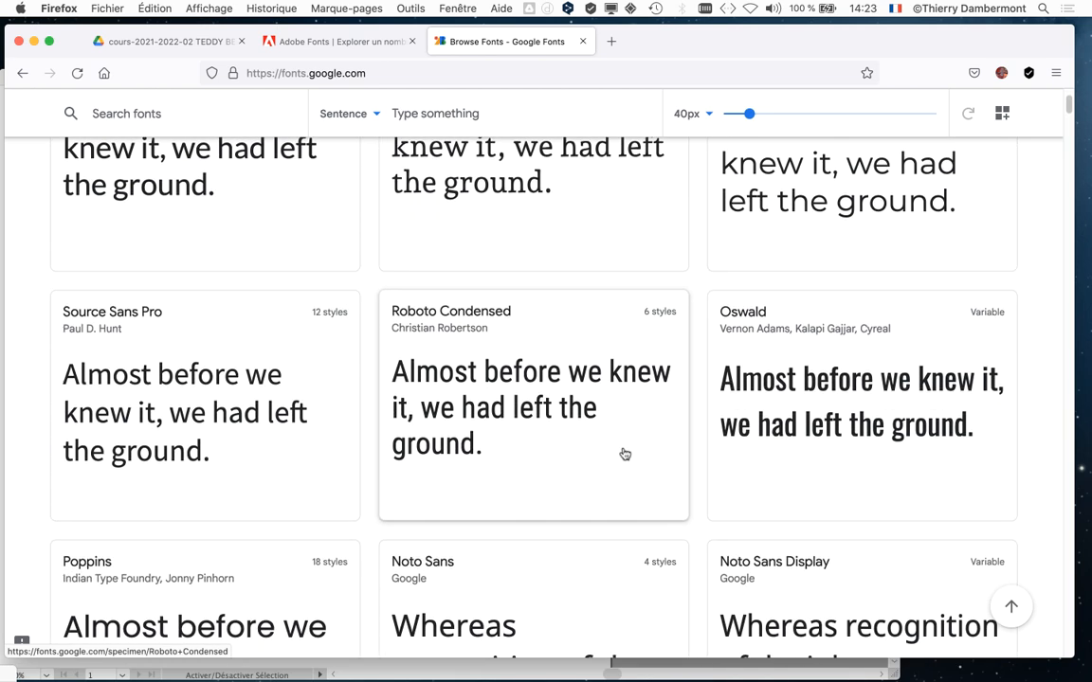
pyautogui.scroll(-9, 625, 455)
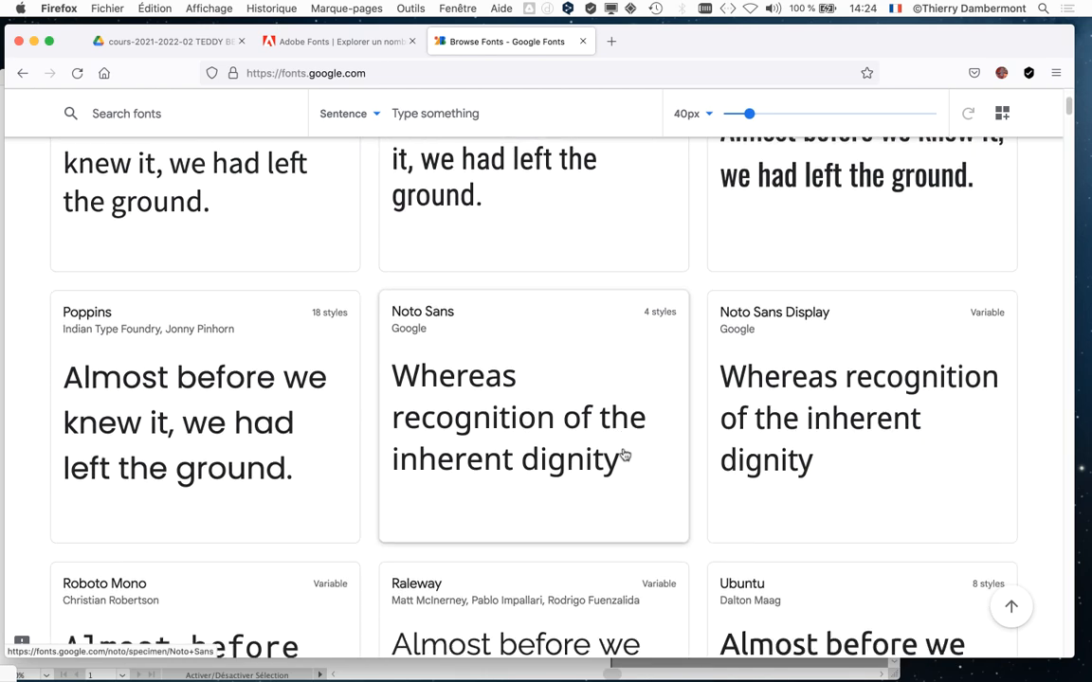
pyautogui.scroll(-18, 624, 457)
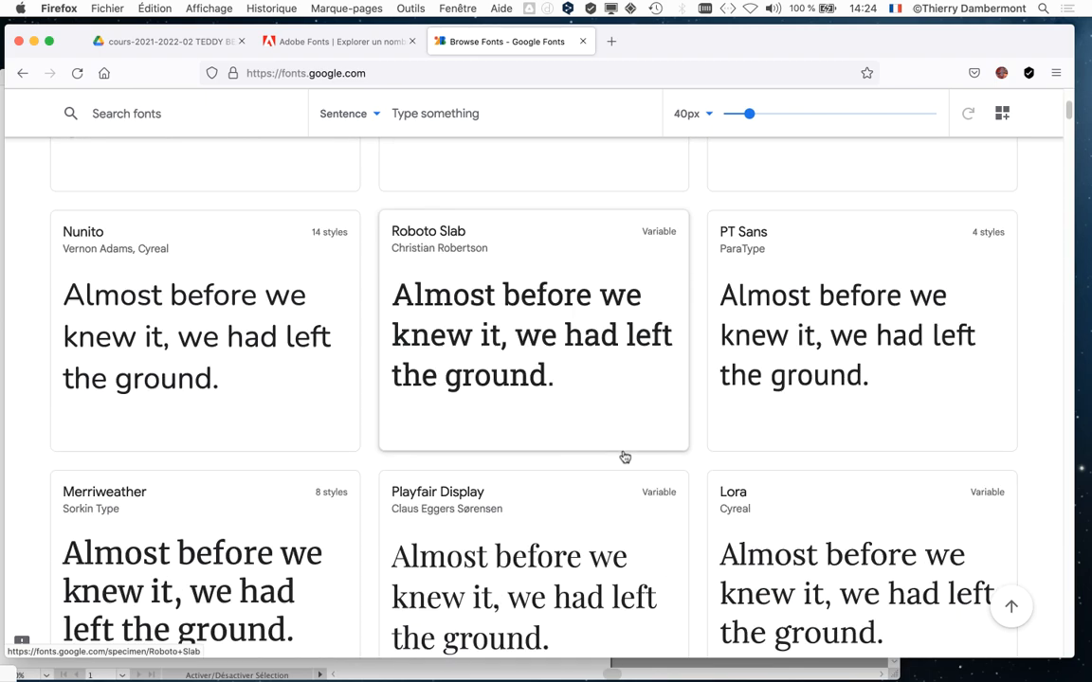
pyautogui.scroll(20, 622, 455)
pyautogui.scroll(10, 622, 452)
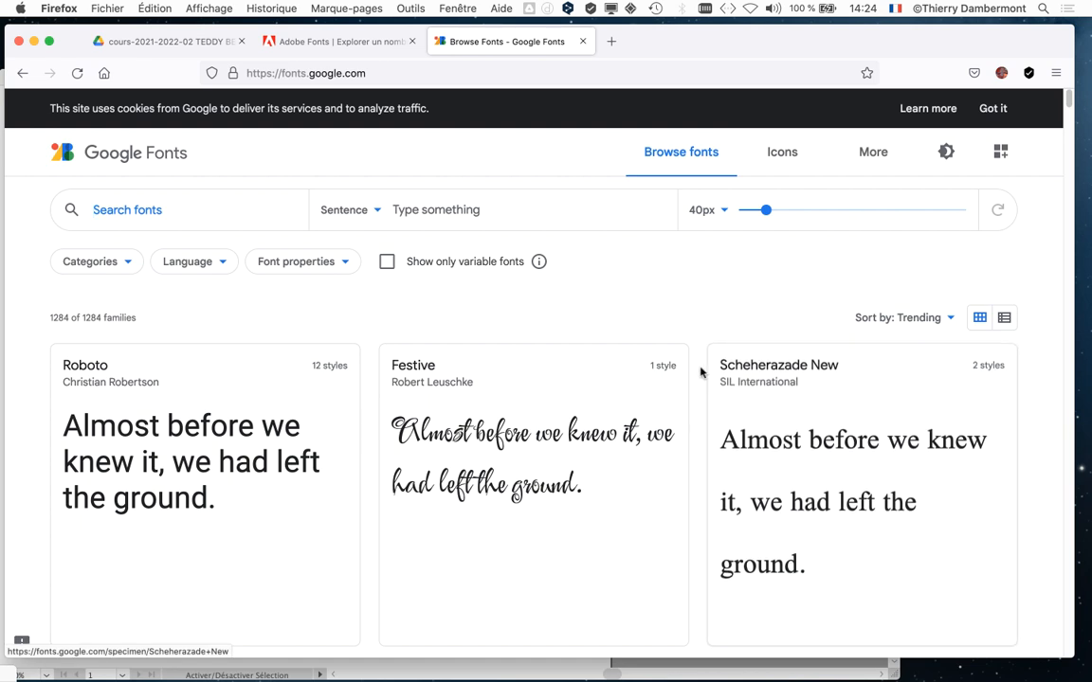
pyautogui.press('/')
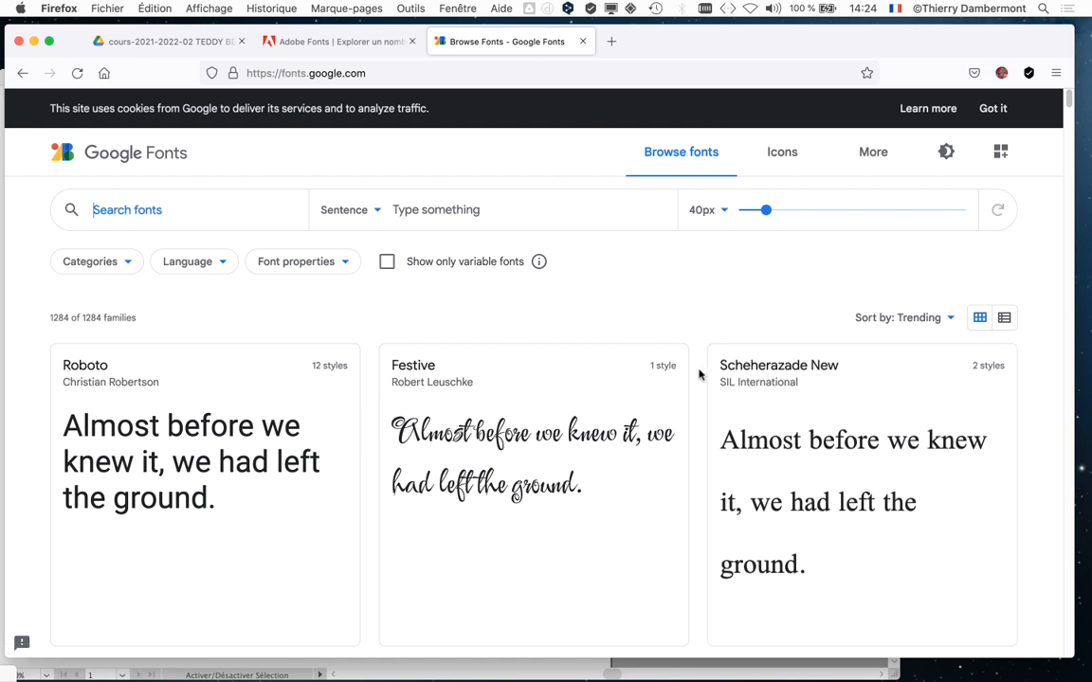